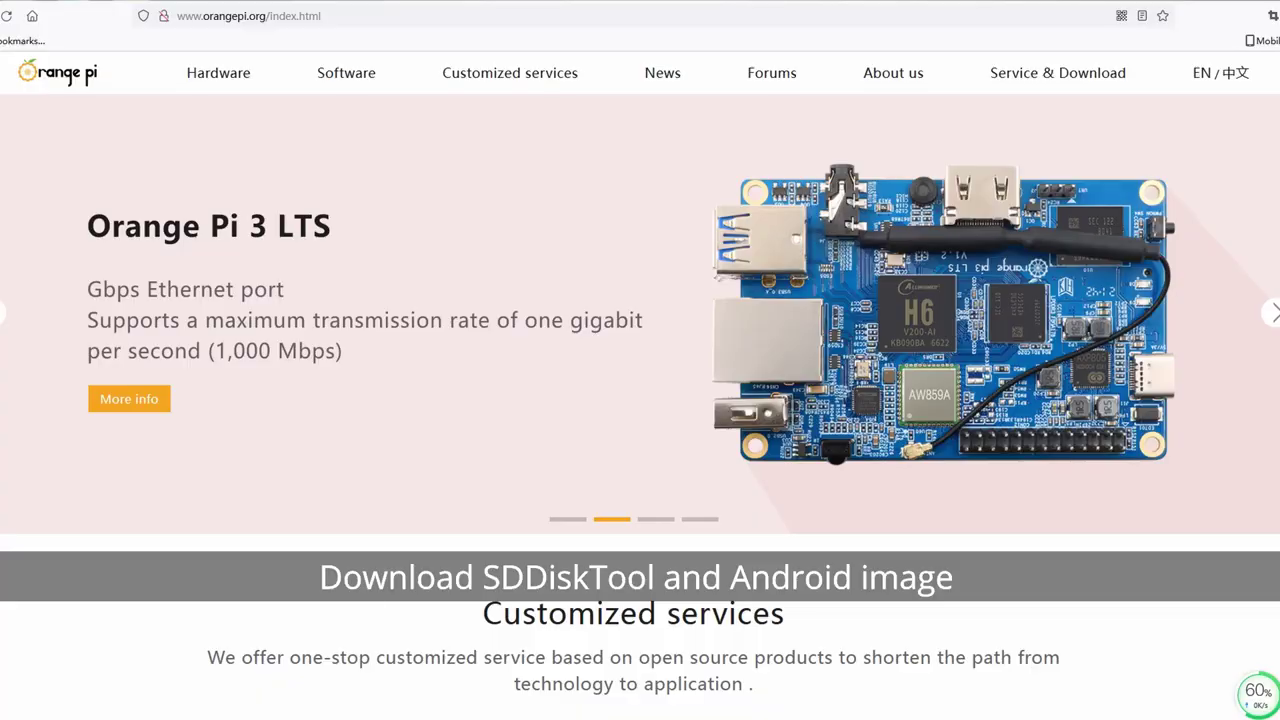
Step: Go to the Orange Pi 4 LTS entry of the site's download section and bring up its list of downloads
mouse_move(1058, 73)
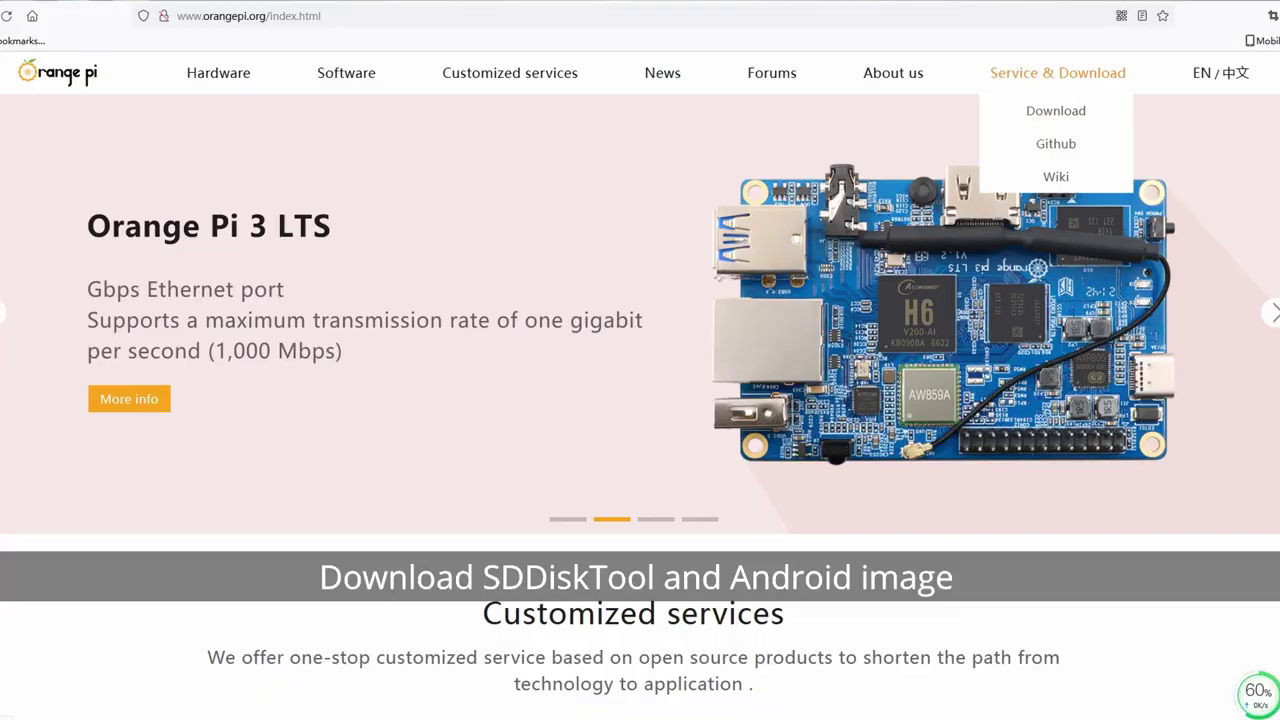
left_click(1056, 110)
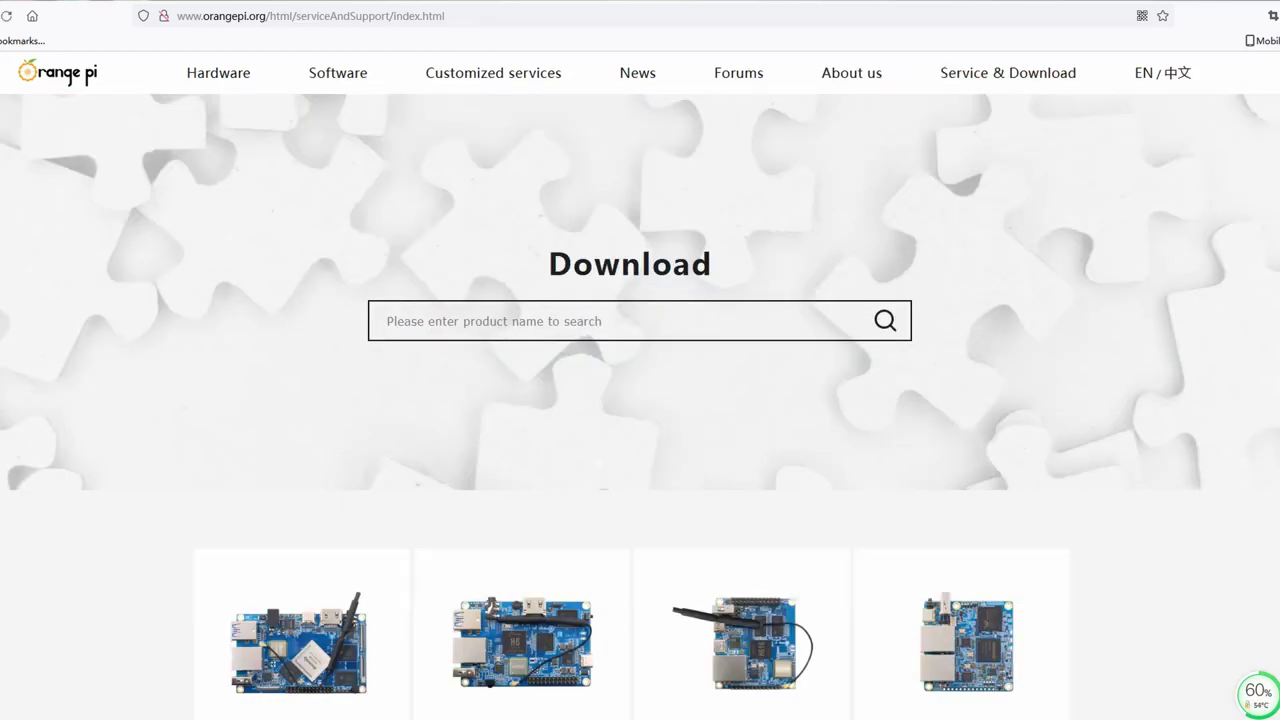
scroll(300, 460, "down", 2)
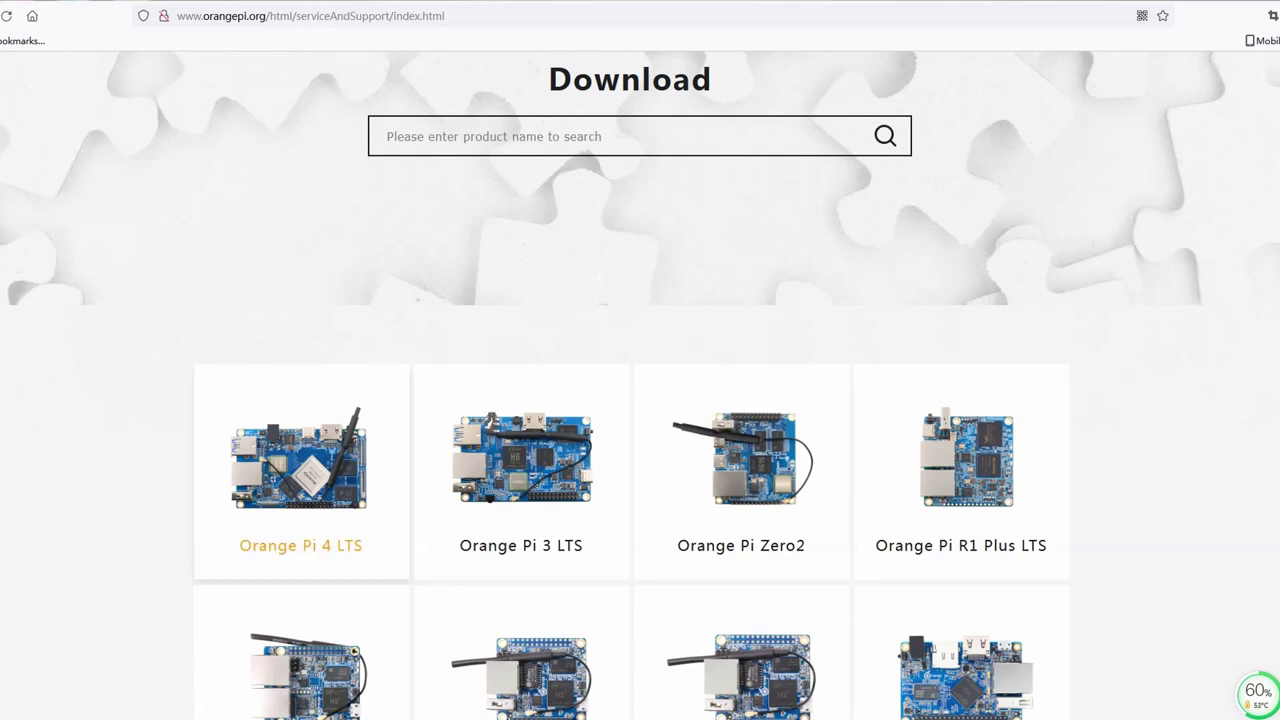
left_click(300, 460)
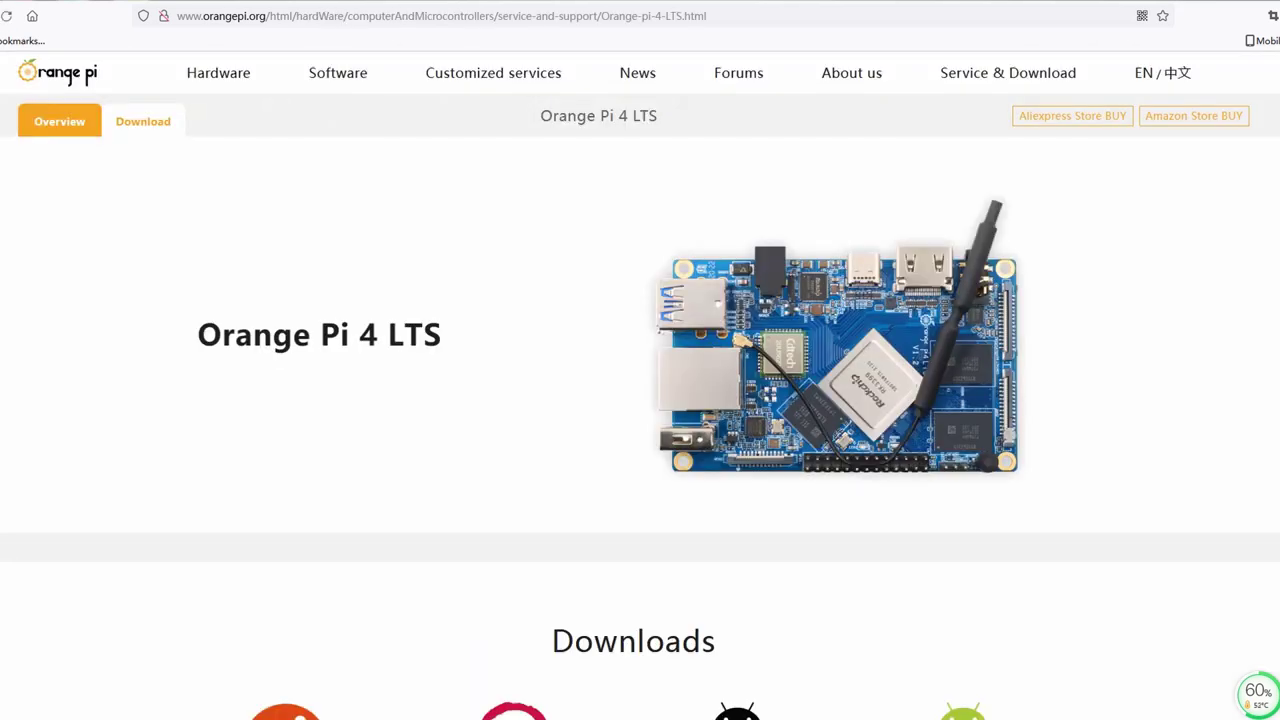
scroll(265, 410, "down", 5)
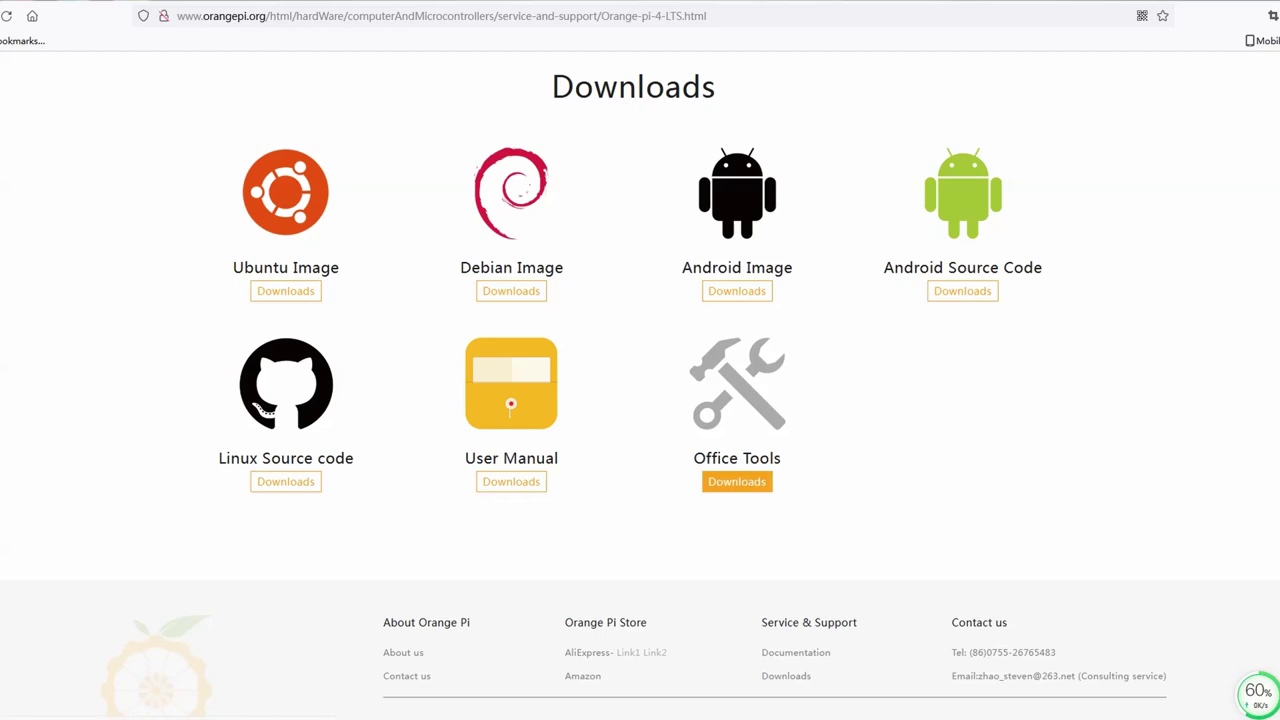
Step: Download SDDiskTool_v1.59.zip from the Android Tool folder of the board's Office Tools
left_click(737, 481)
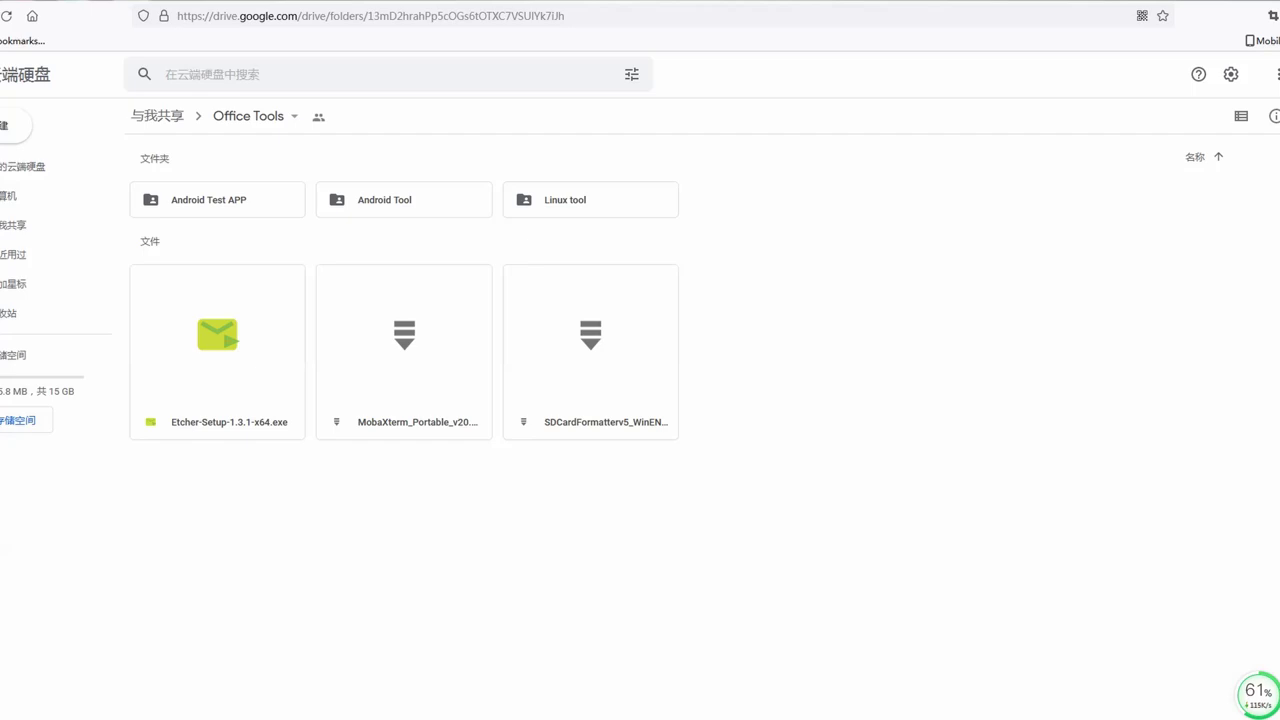
left_click(404, 200)
double_click(404, 200)
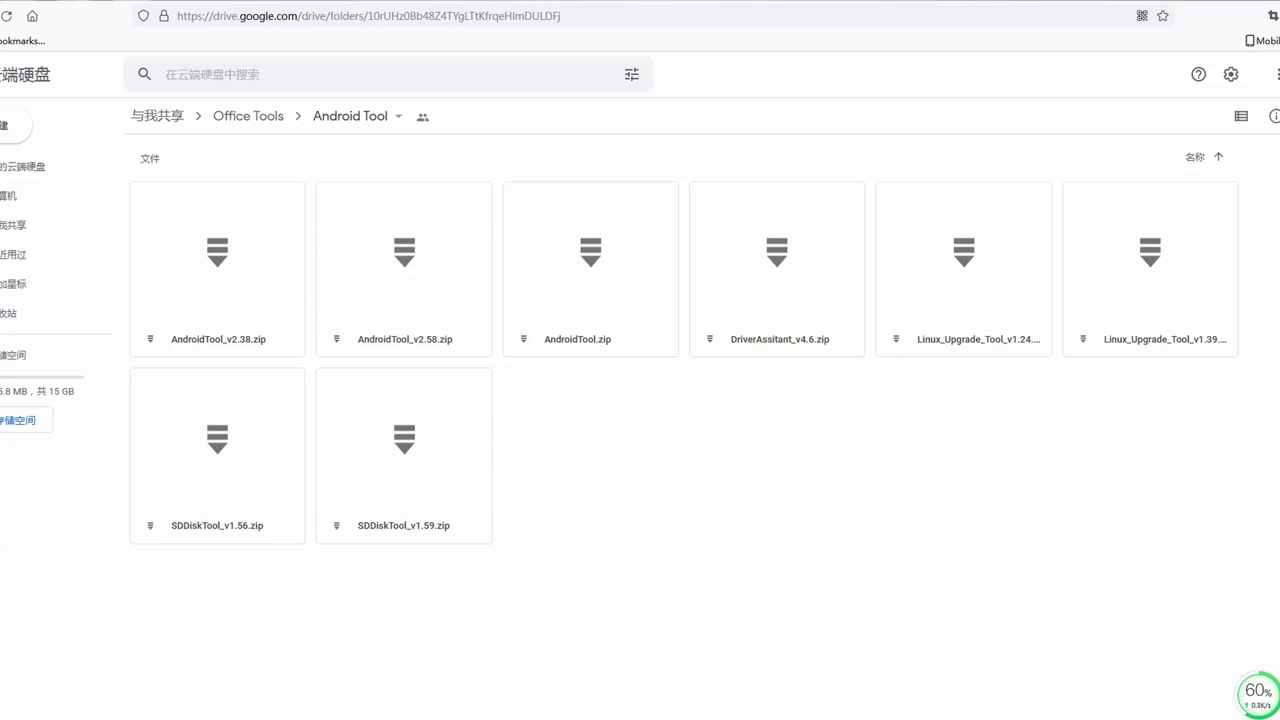
right_click(440, 466)
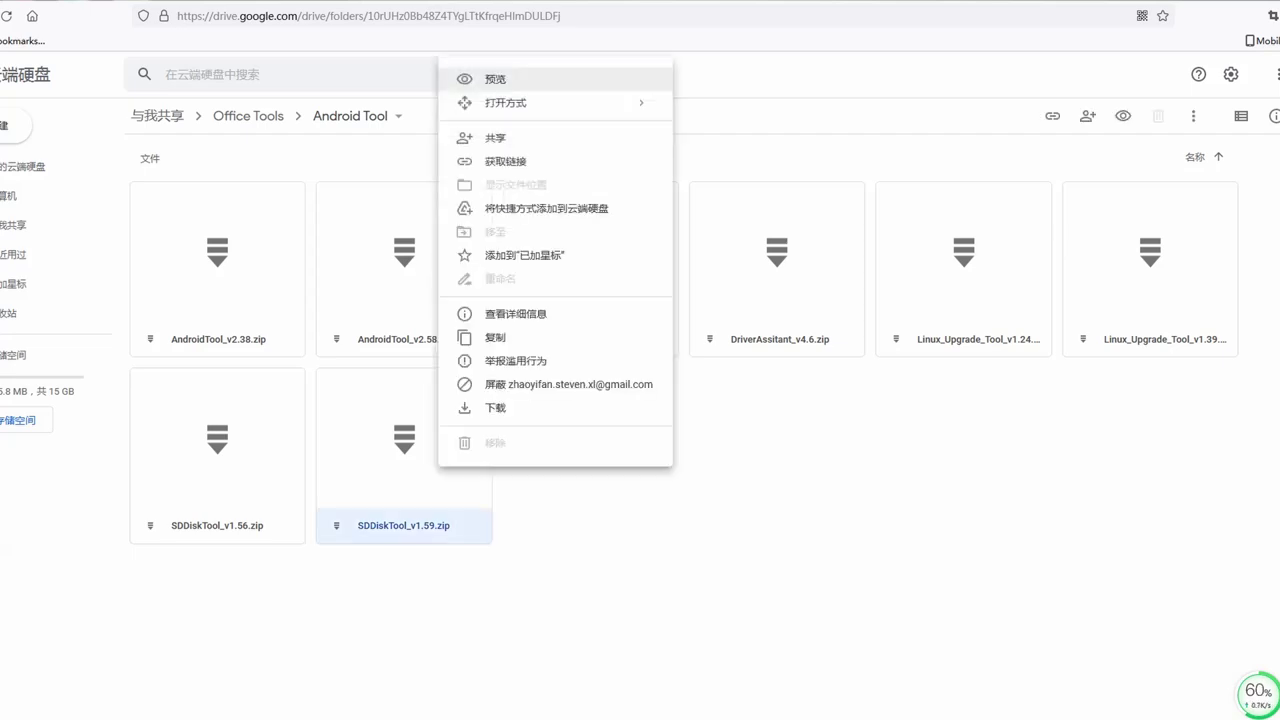
left_click(495, 407)
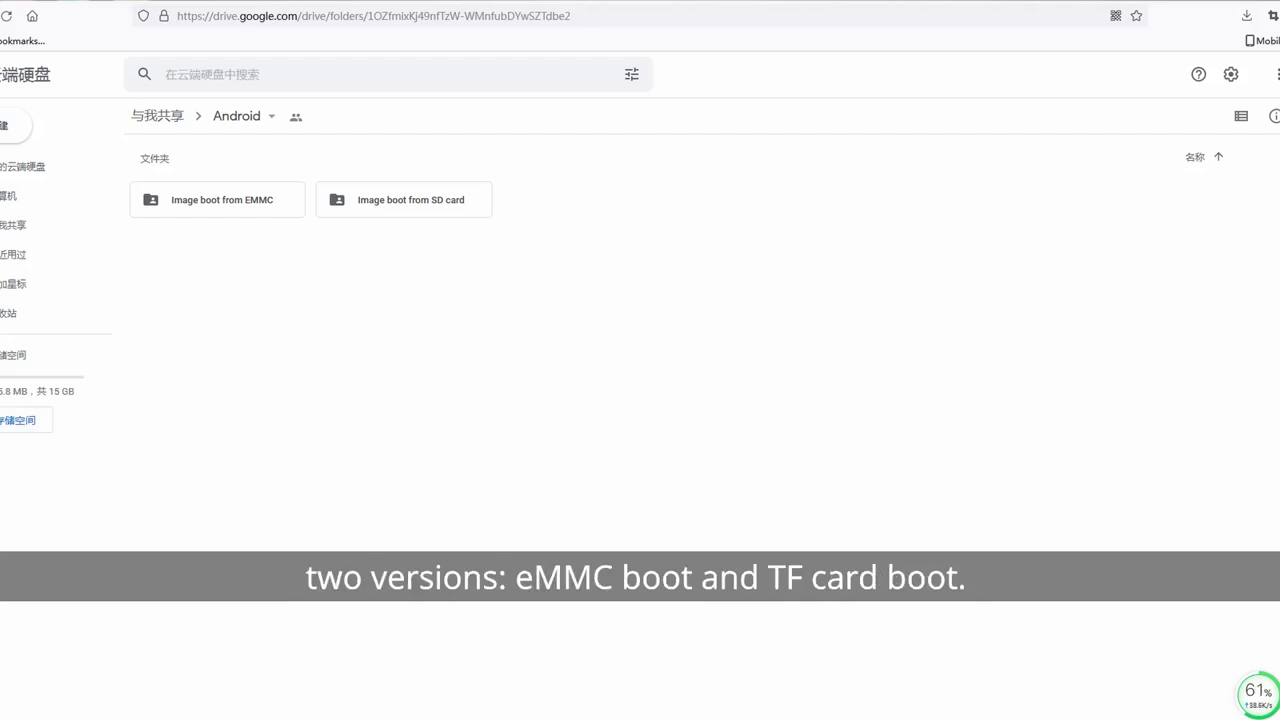
Step: Download Orangepi4-lts_SD_Android8.1_LCD_v1.0.tar.gz from the "Image boot from SD card" folder, accepting the download without a virus scan
double_click(420, 200)
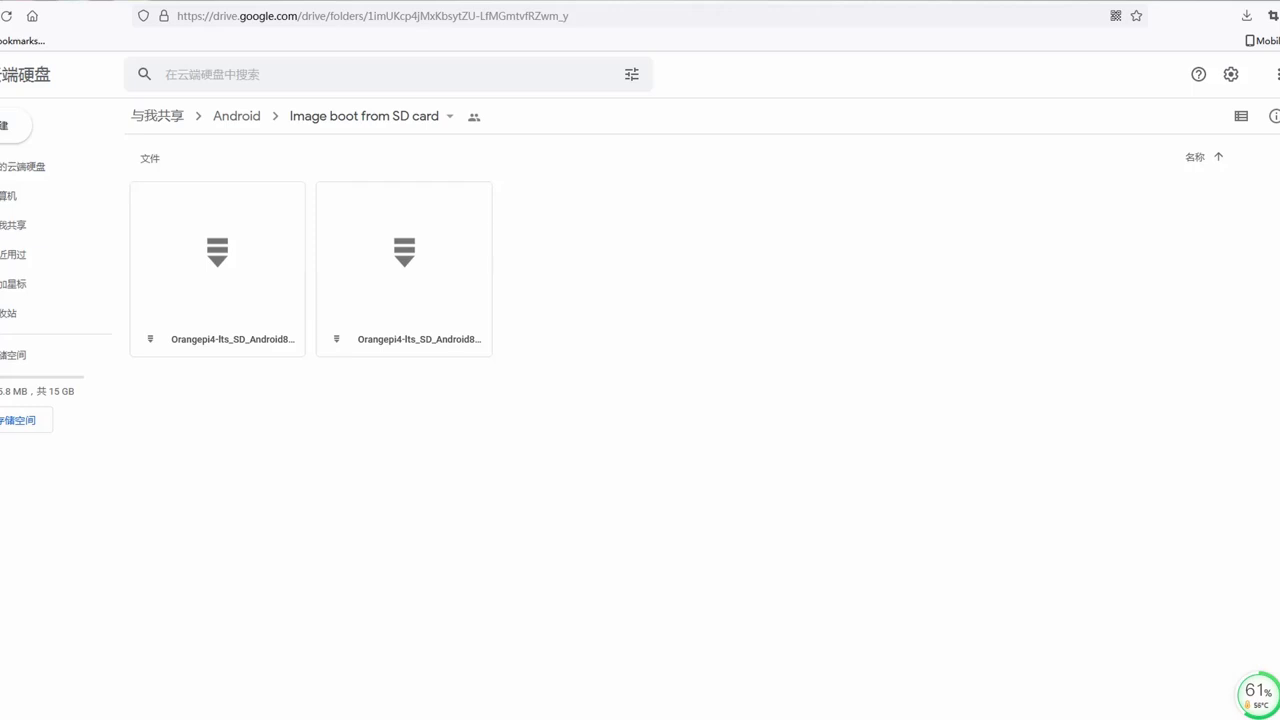
left_click(217, 268)
left_click(404, 268)
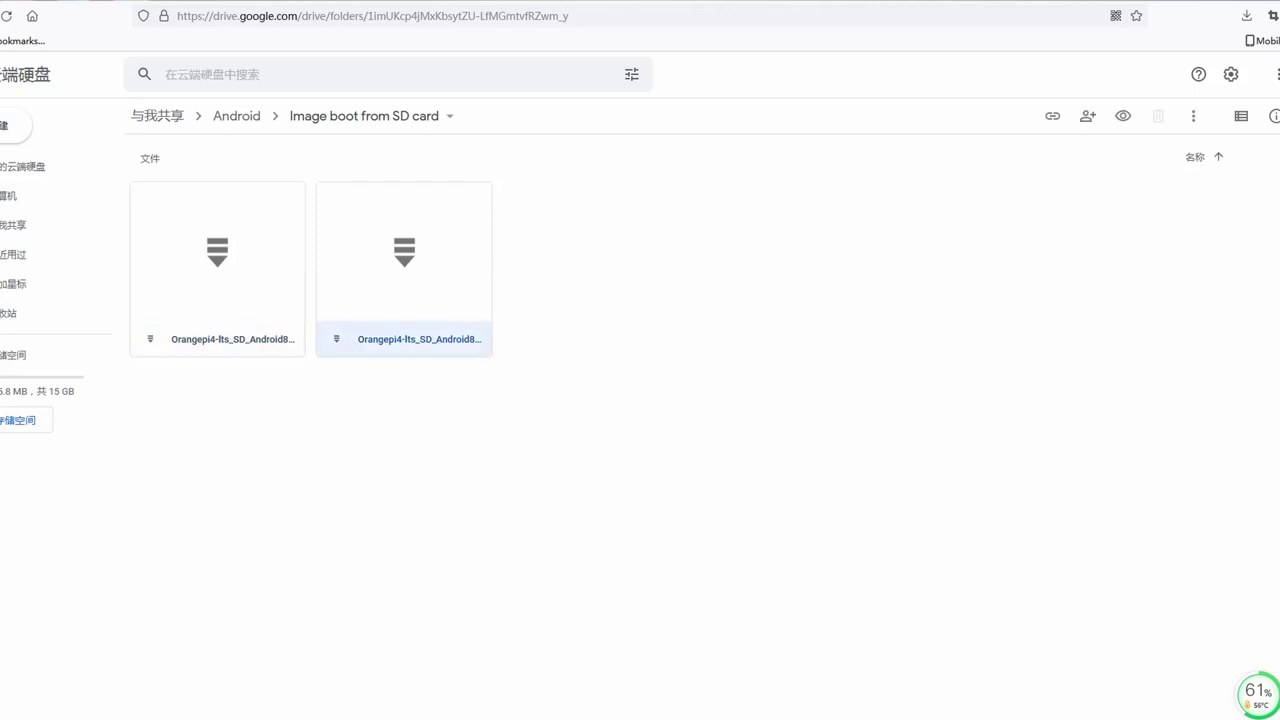
left_click(217, 268)
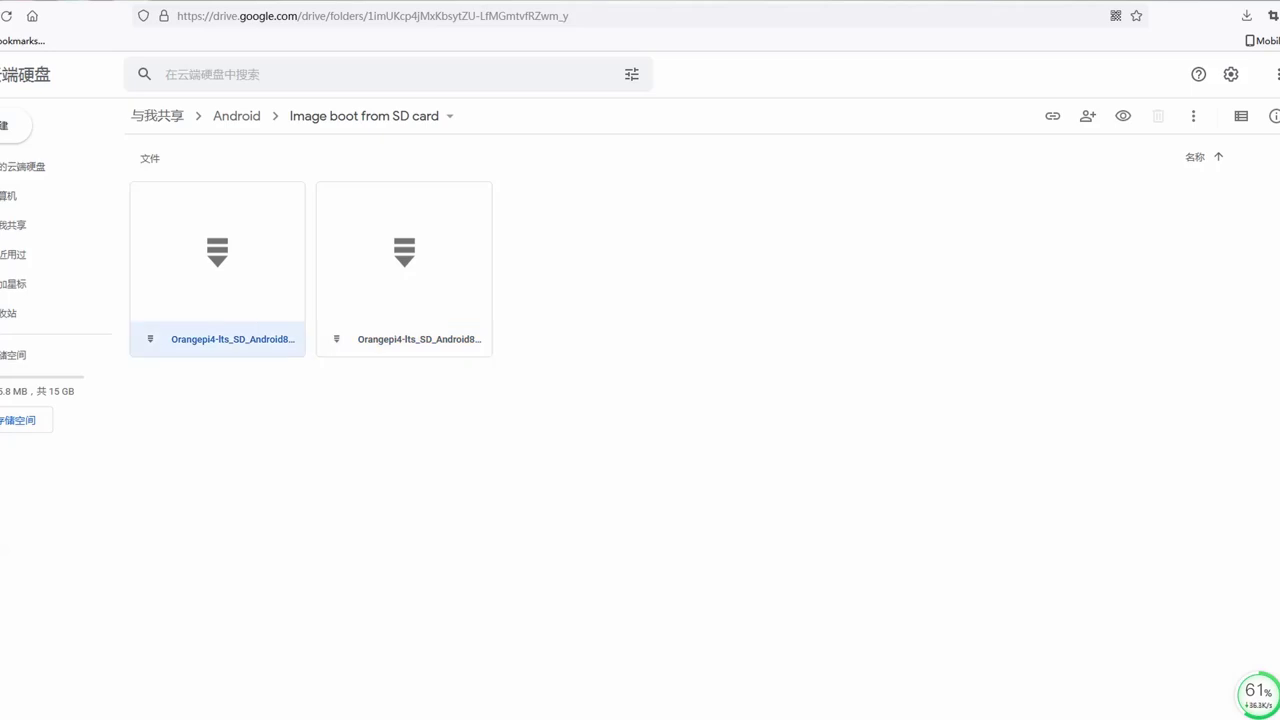
right_click(252, 299)
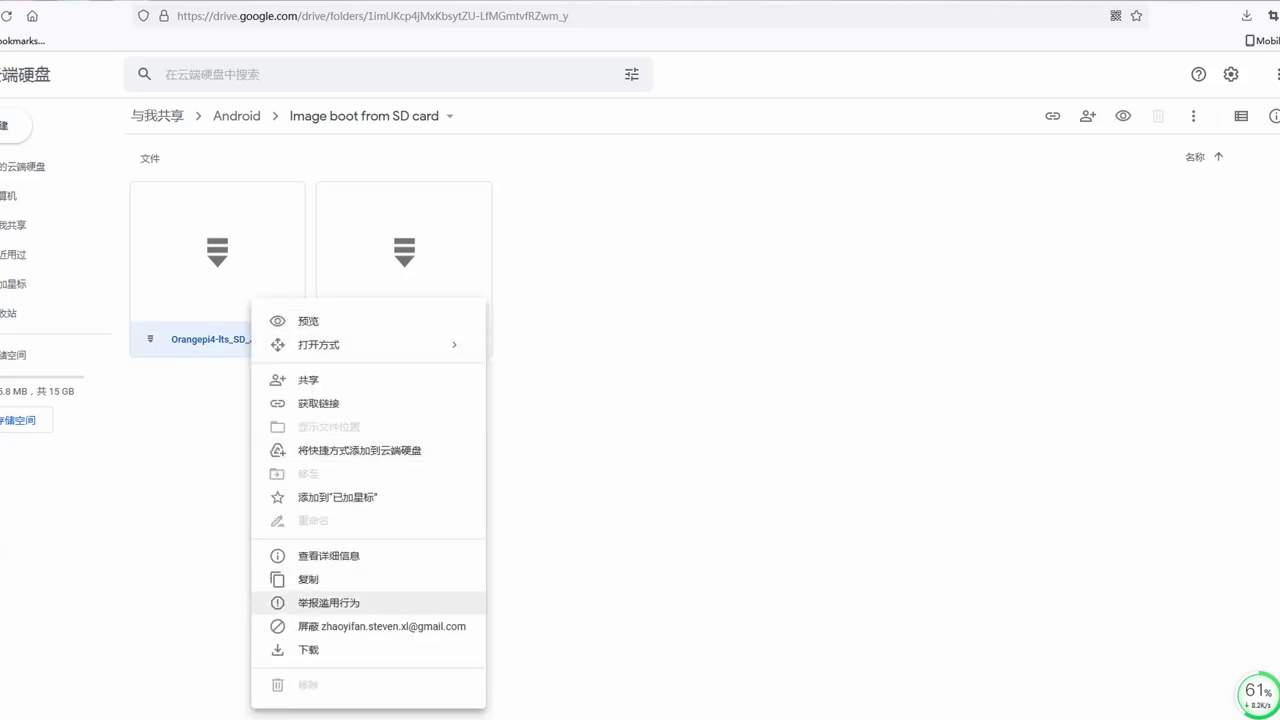
left_click(308, 649)
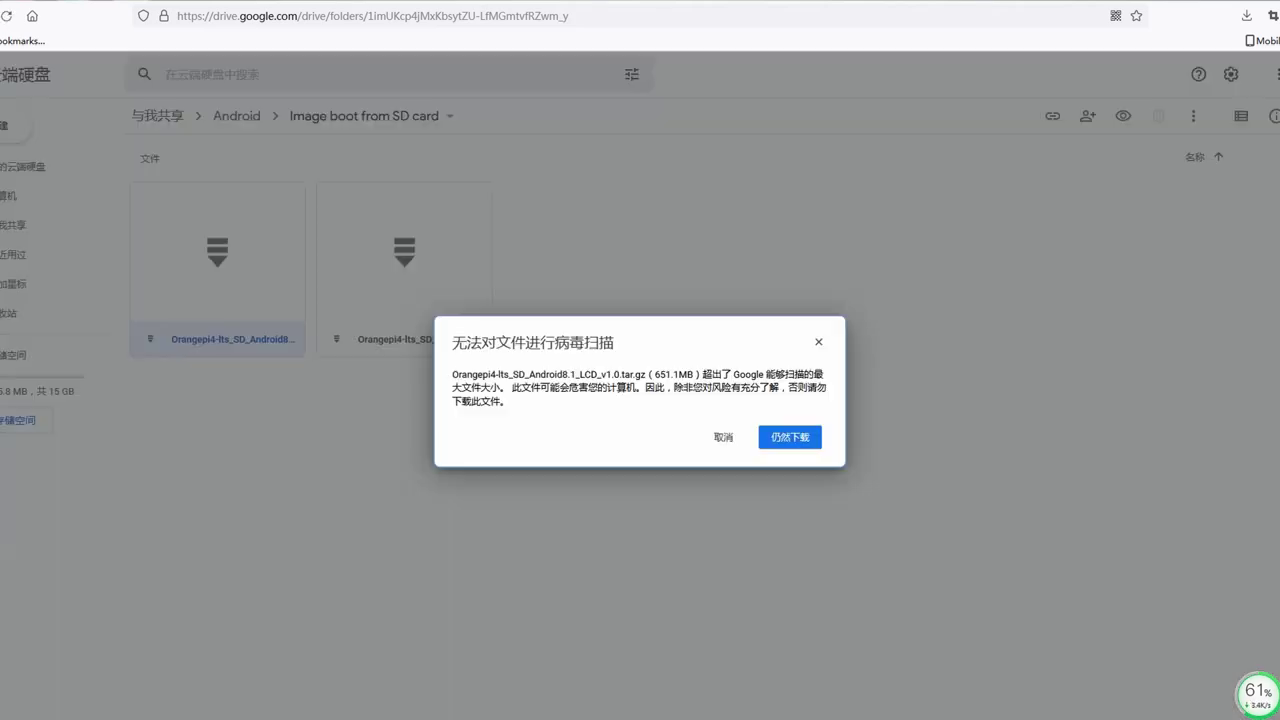
left_click(790, 437)
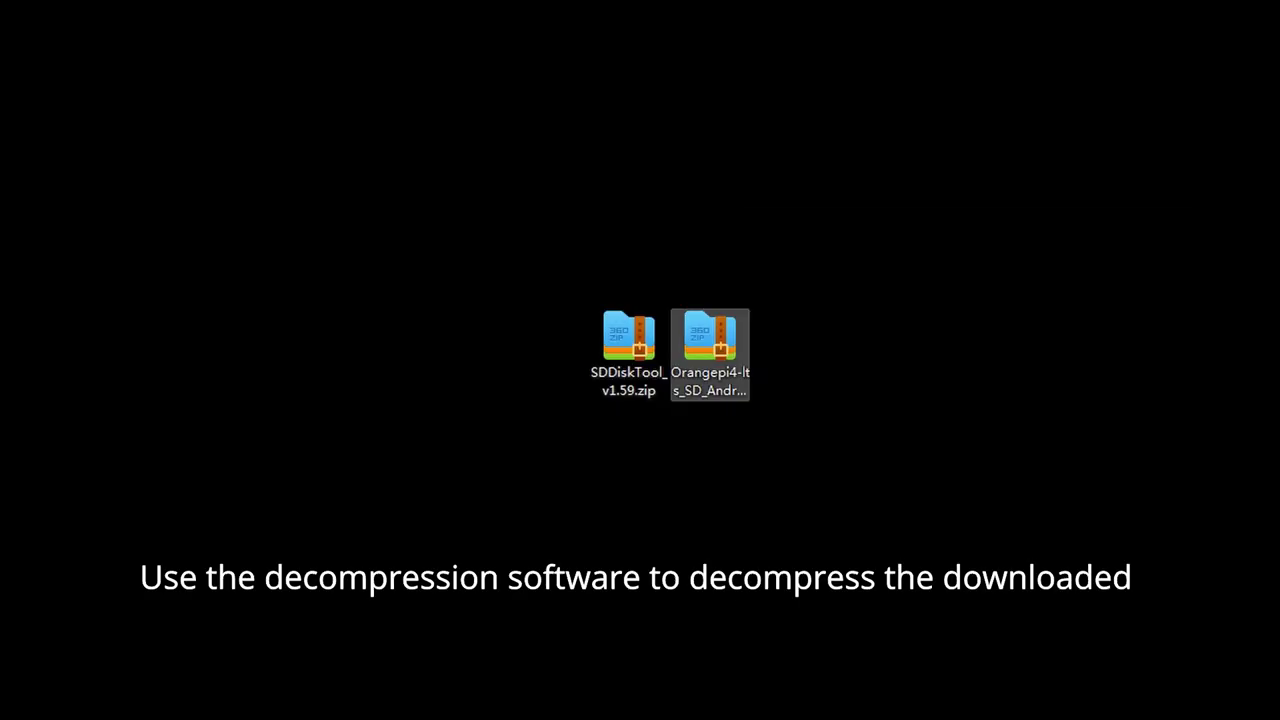
Step: Extract the Android image archive into its own folder Orangepi4-lts_SD_Android8.1_LCD_v1.0, place it beside the archives and select the .img file inside
right_click(740, 350)
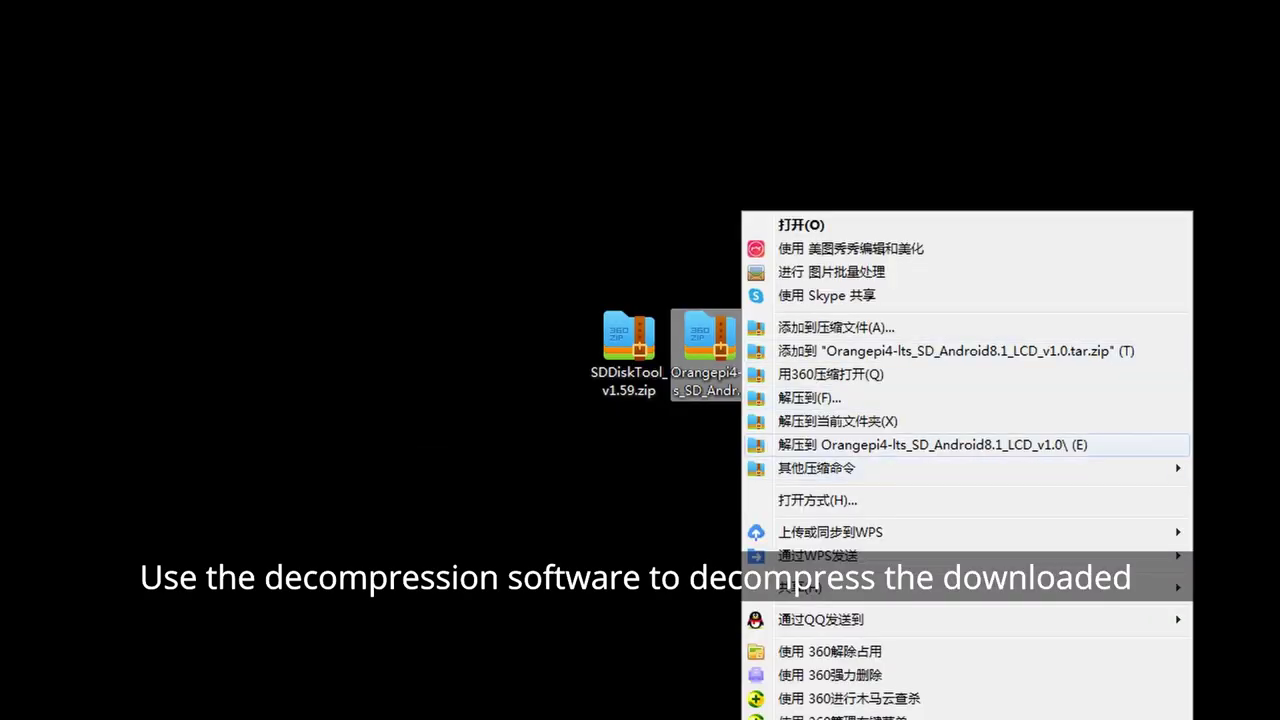
key("Return")
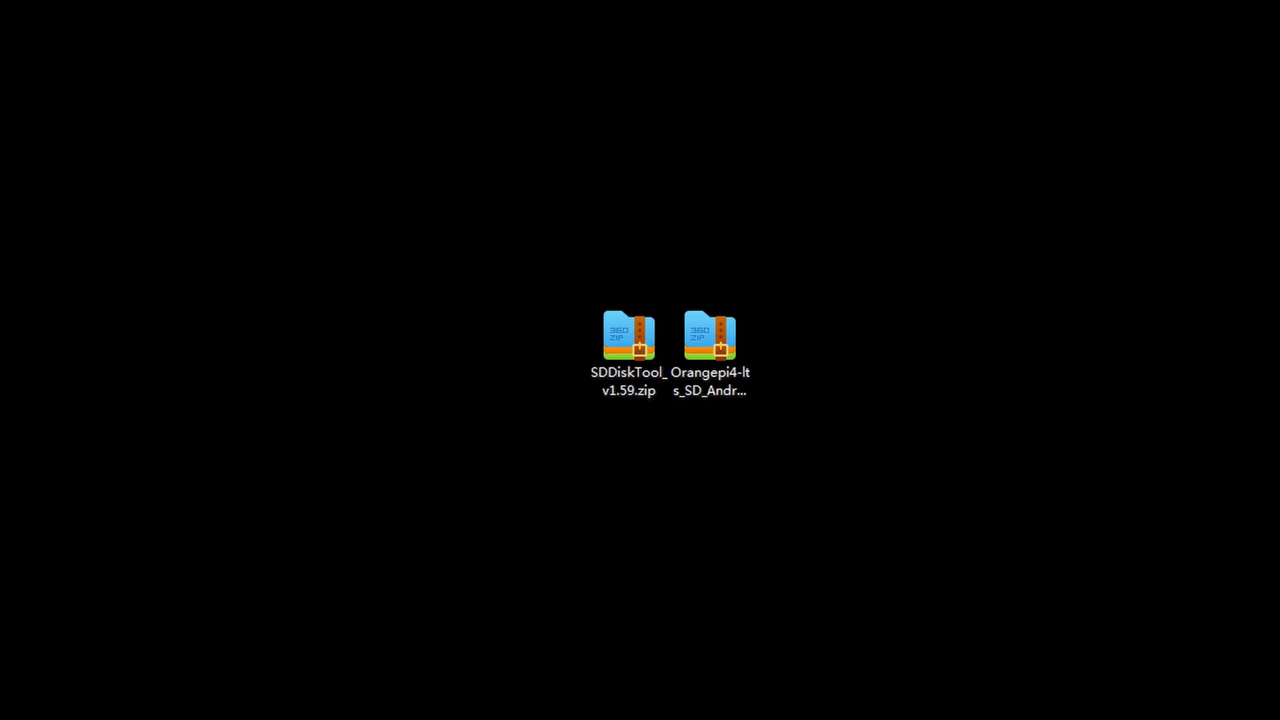
left_click_drag(73, 454, 800, 352)
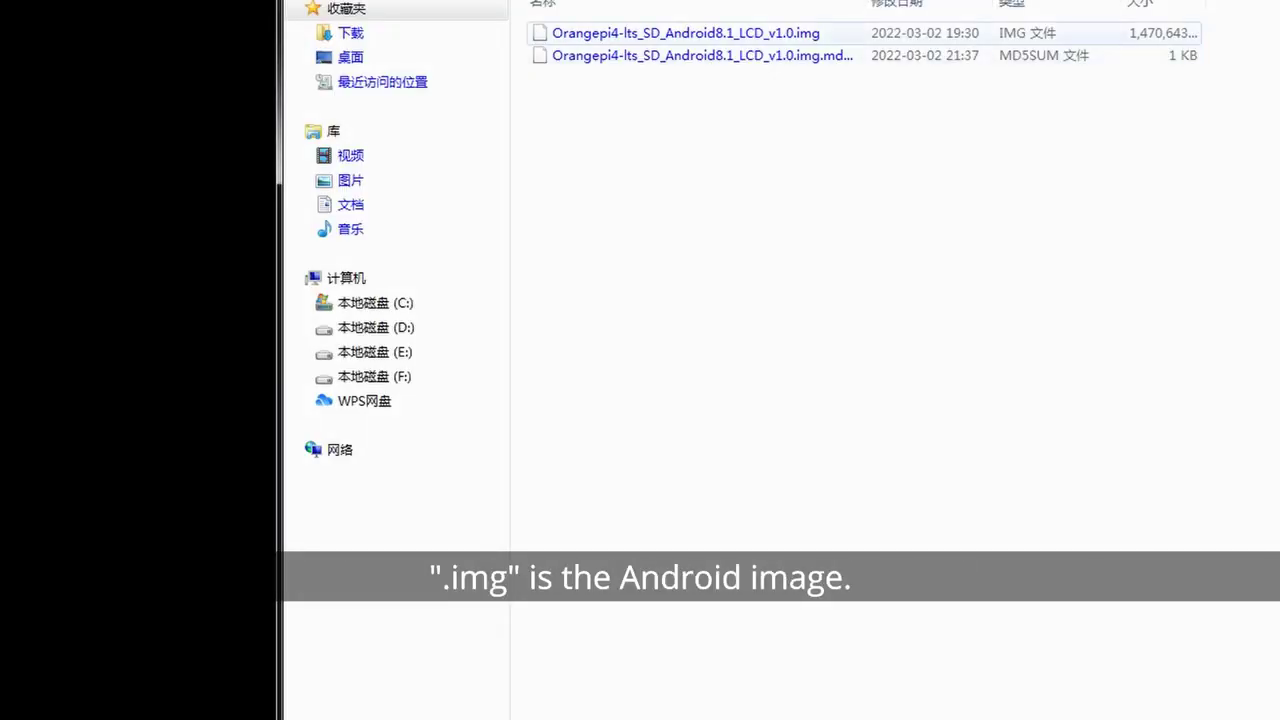
left_click(686, 33)
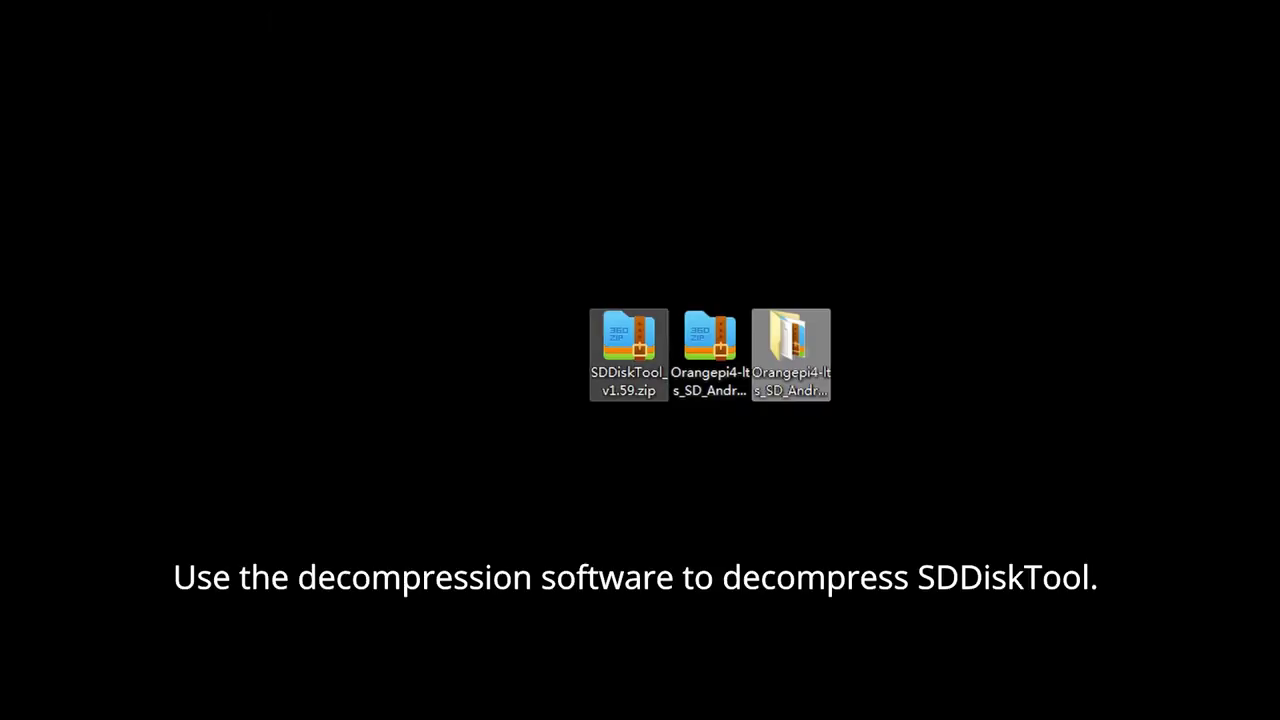
Step: Extract SDDiskTool_v1.59.zip into a folder of the same name and place that folder beside the archives on the desktop
right_click(636, 346)
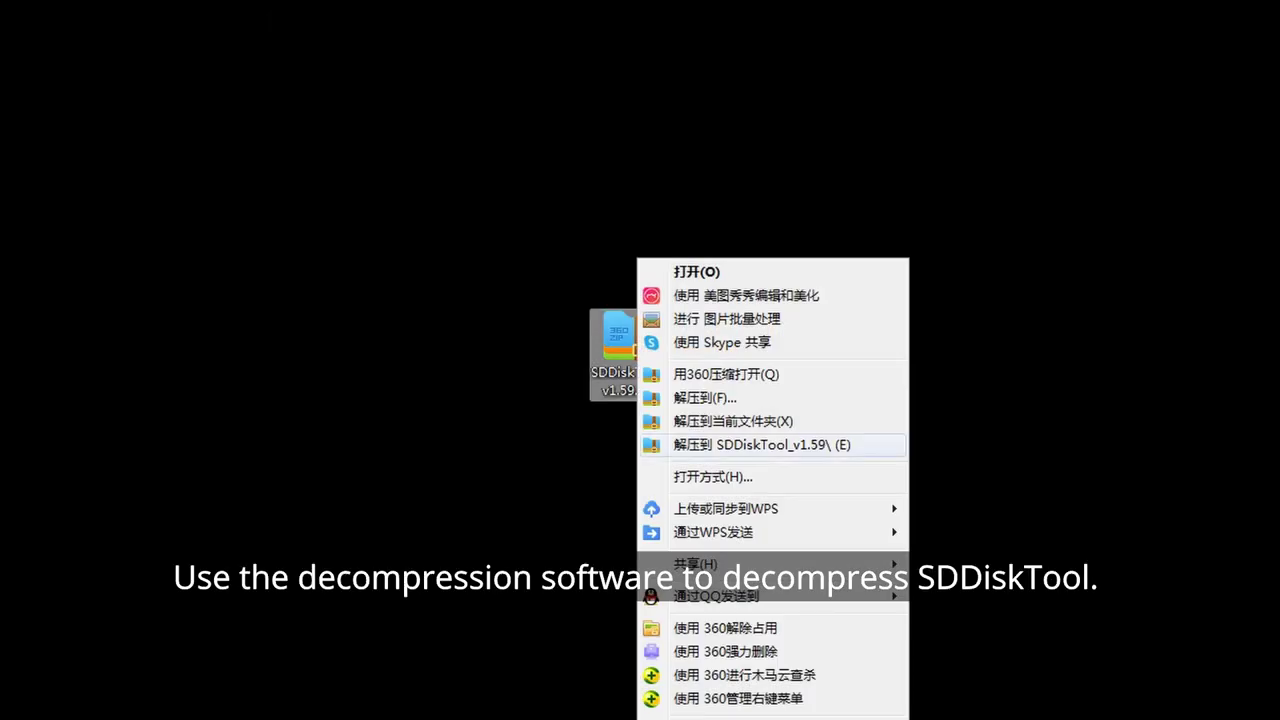
left_click(762, 445)
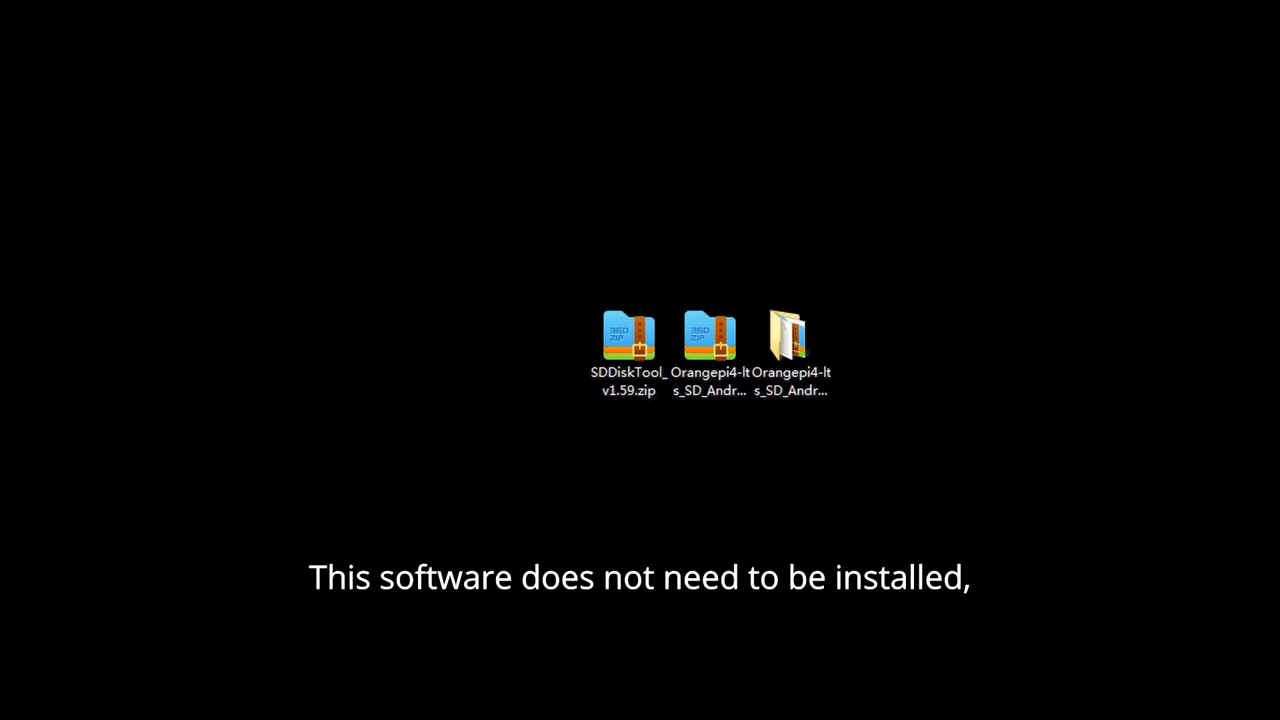
left_click_drag(0, 240, 552, 342)
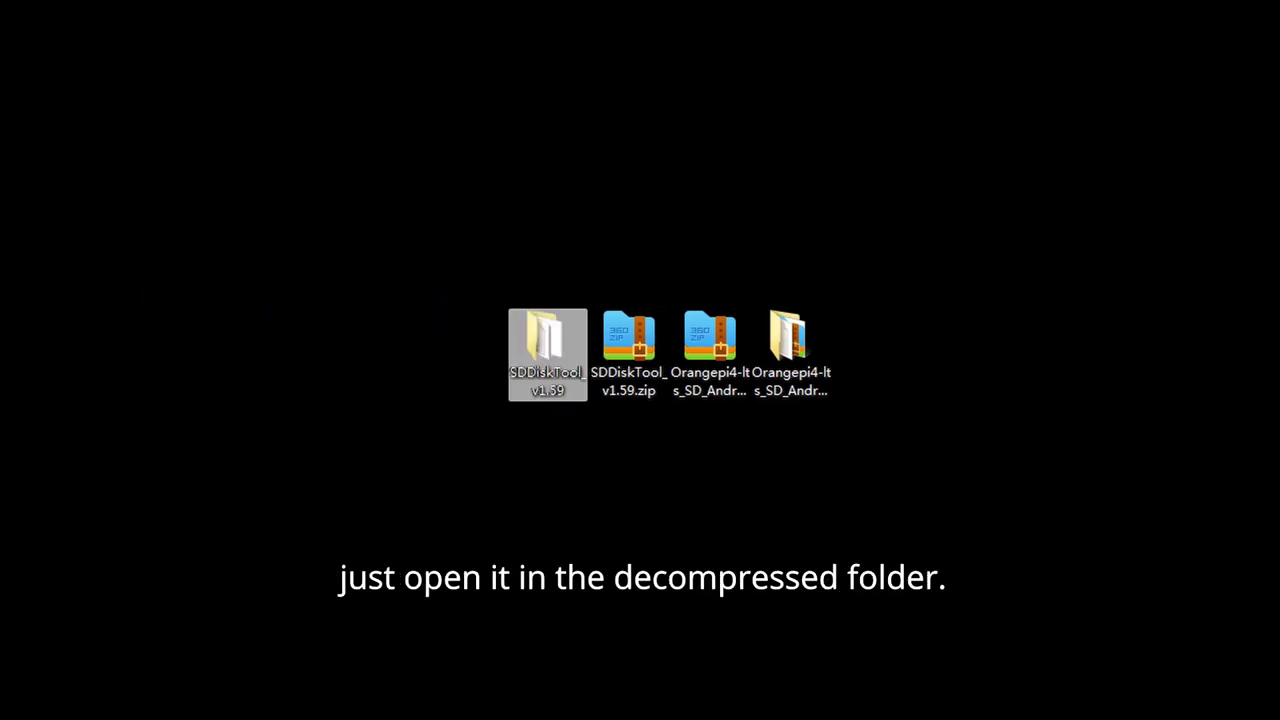
left_click(600, 450)
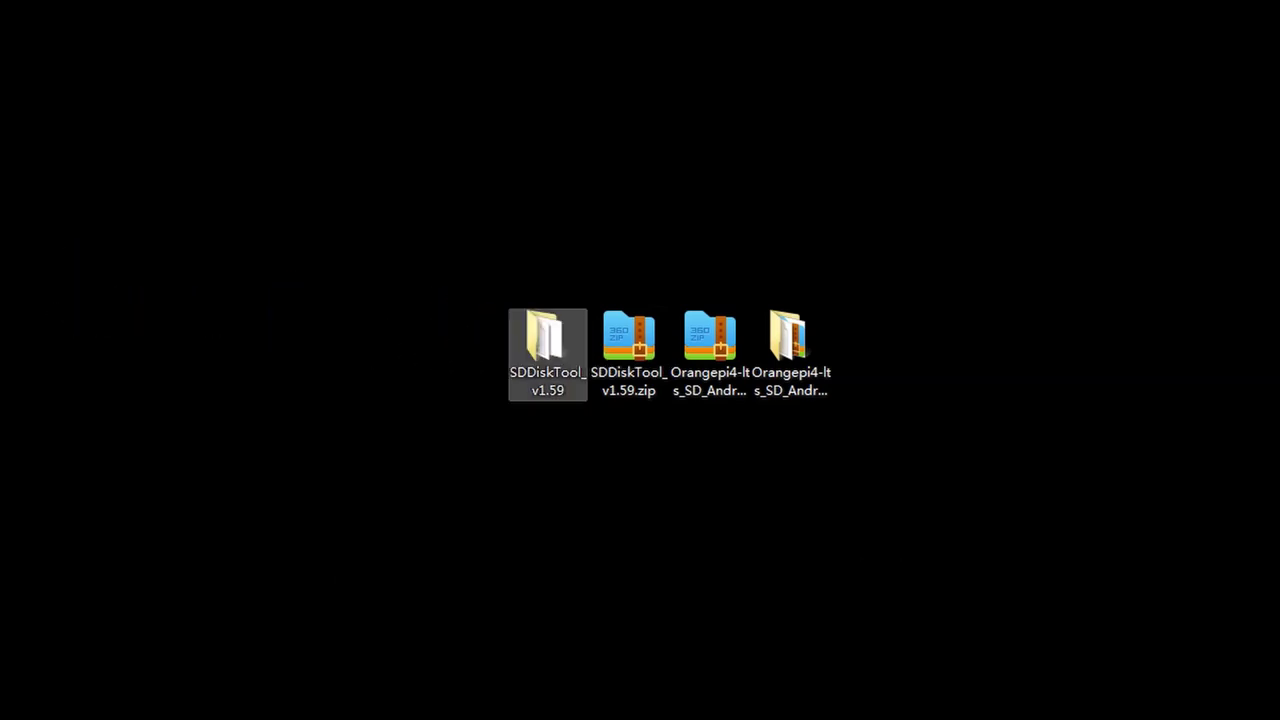
Step: Look at the Chinese and English language files in the Language subfolder of SDDiskTool_v1.59 and return to the tool folder
double_click(548, 346)
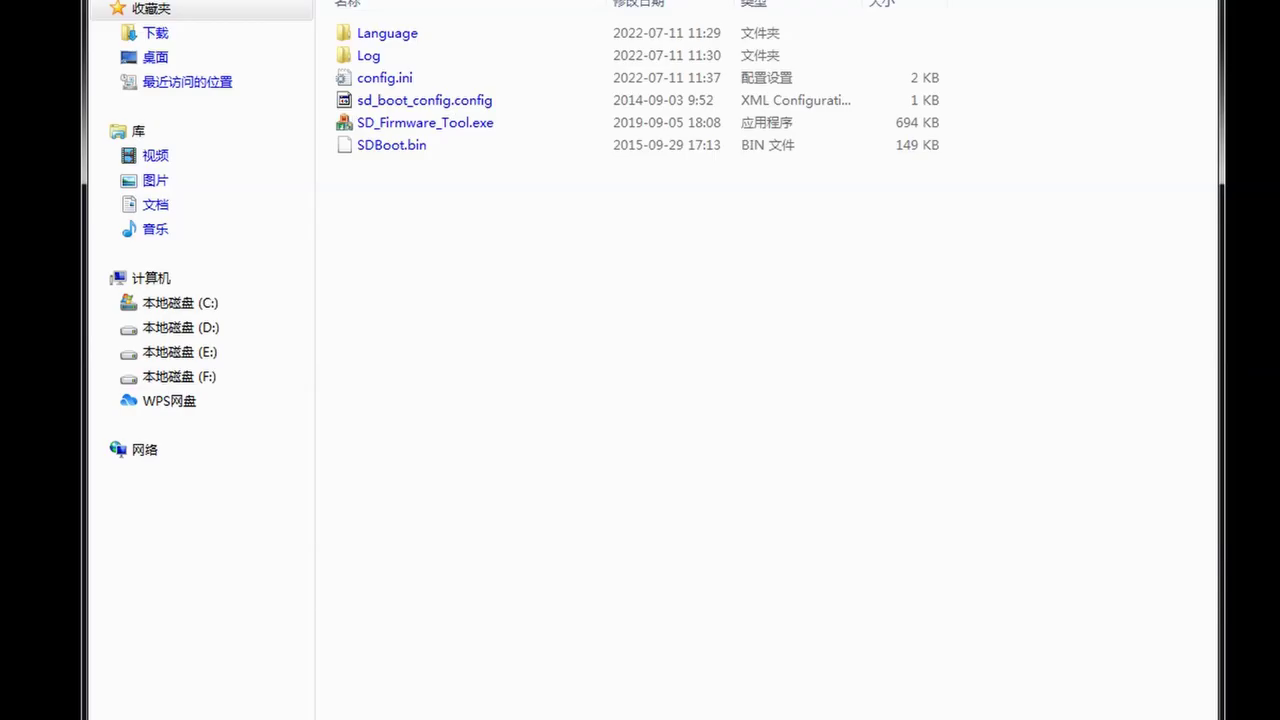
double_click(387, 33)
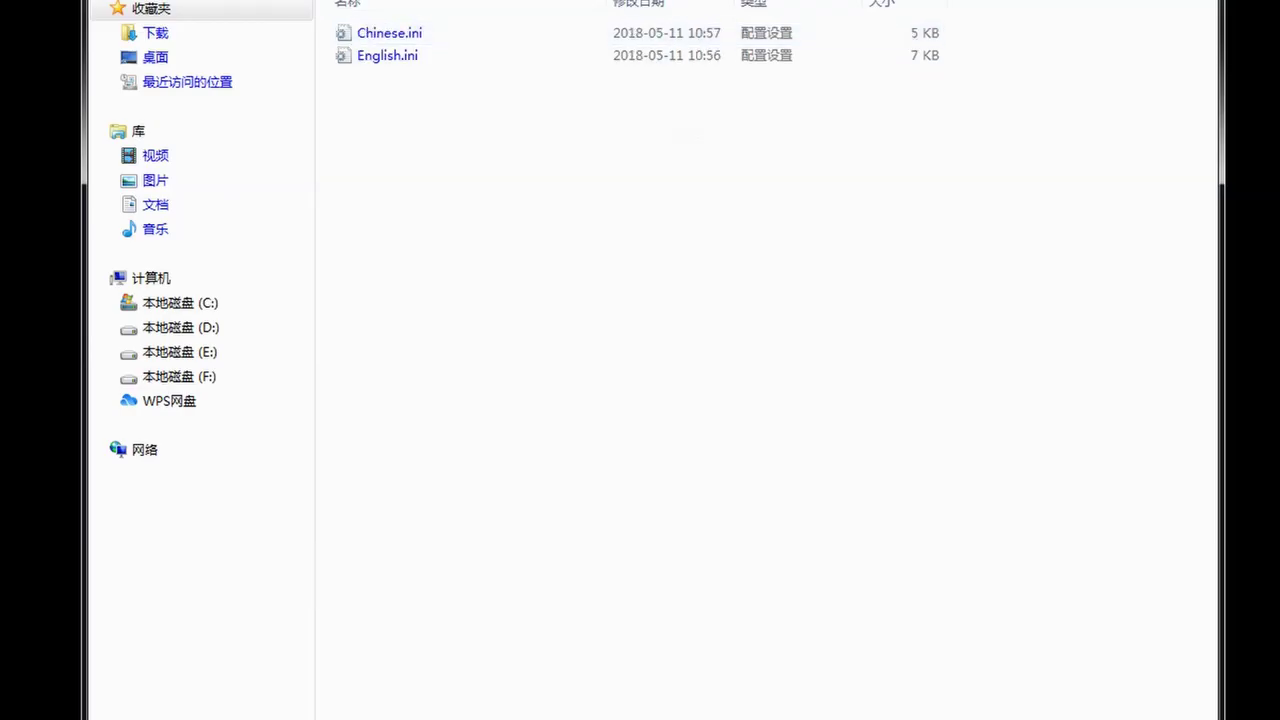
left_click(389, 33)
left_click(387, 56)
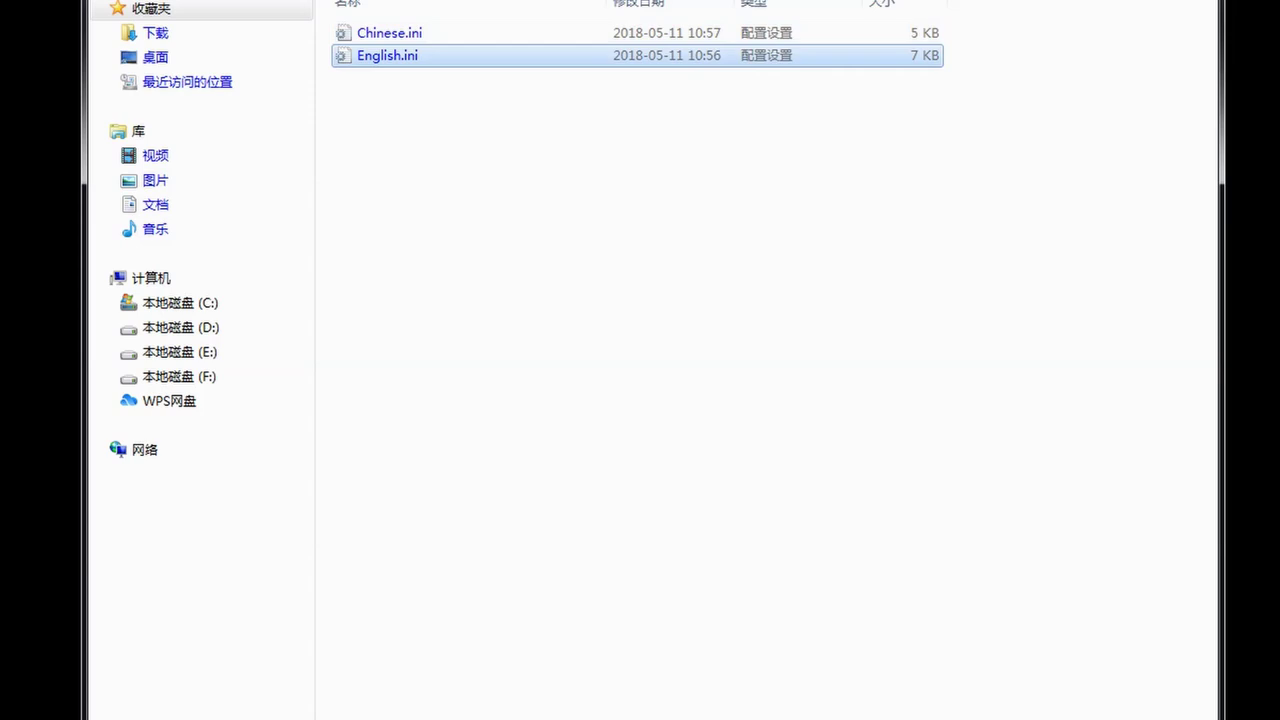
key("BackSpace")
Step: Make sure config.ini has Selected=2 for the English interface, save the file and close it
double_click(385, 77)
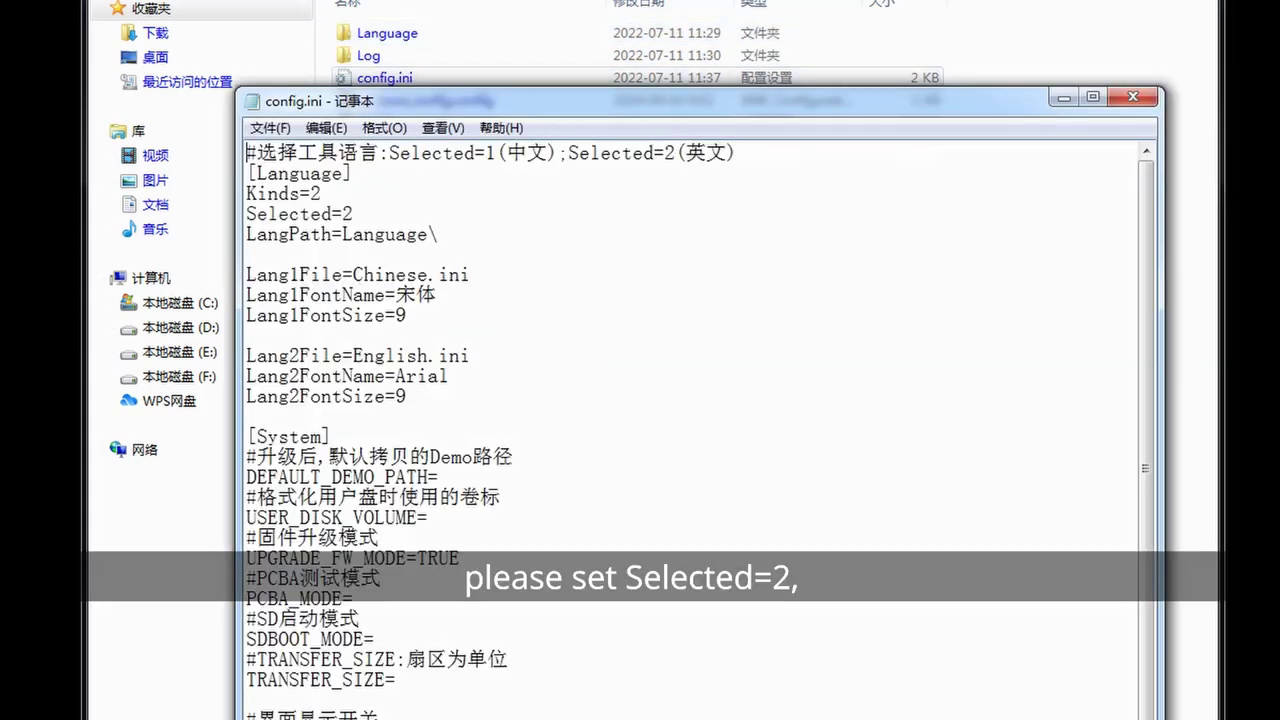
left_click_drag(355, 214, 342, 214)
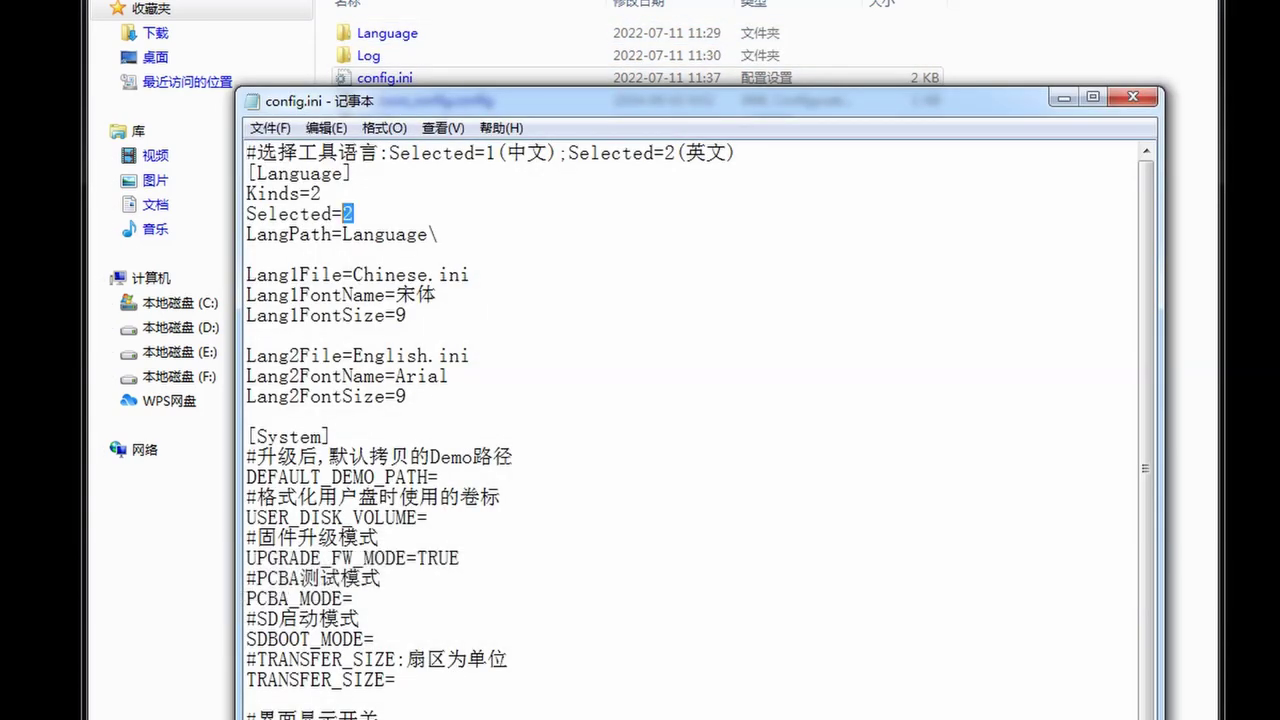
left_click_drag(678, 153, 665, 153)
left_click(270, 128)
left_click(300, 198)
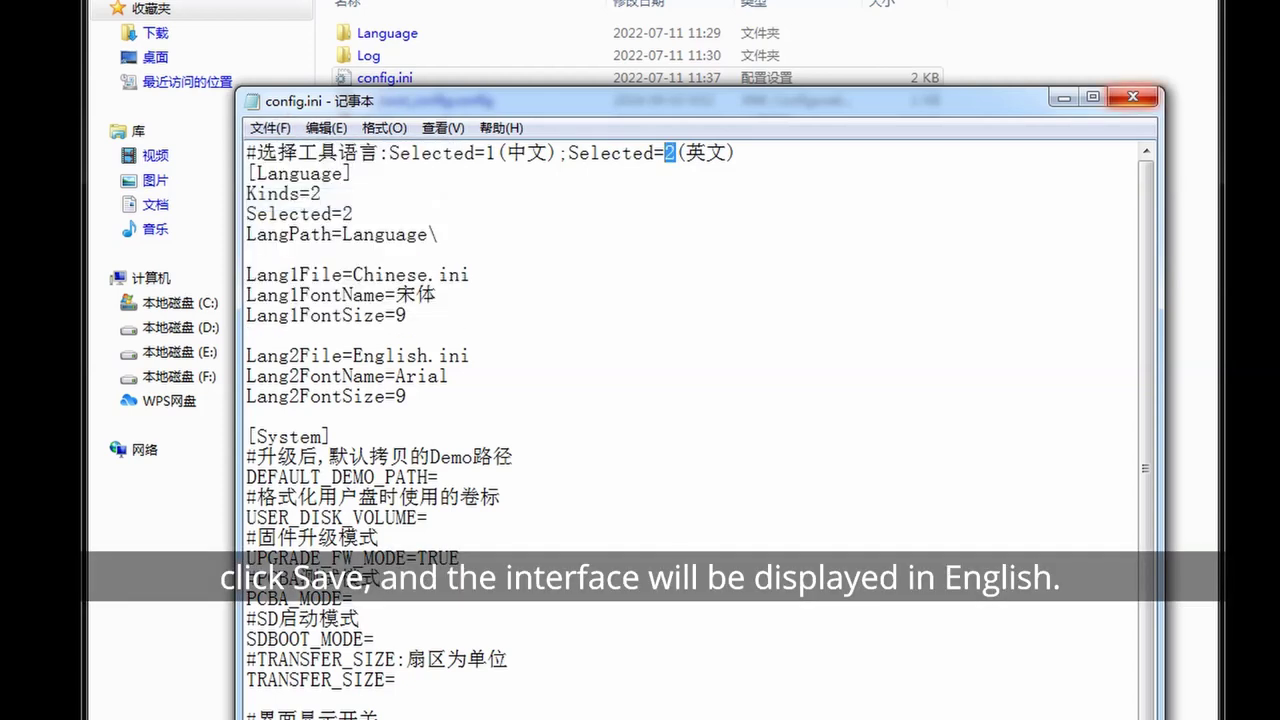
left_click(1133, 97)
left_click(1050, 220)
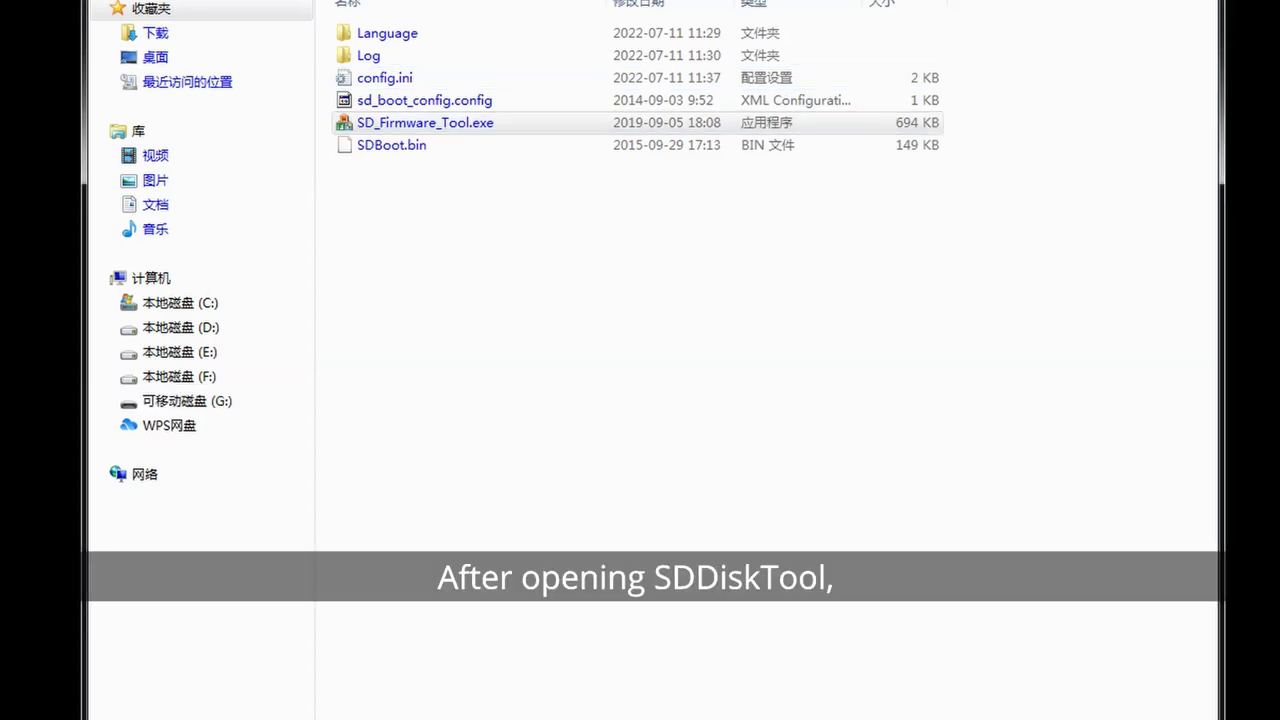
Step: In SD_Firmware_Tool, choose the 14.8G Generic MassStorageClass USB Device as the removable disk and SD Boot as the function mode
left_click(744, 282)
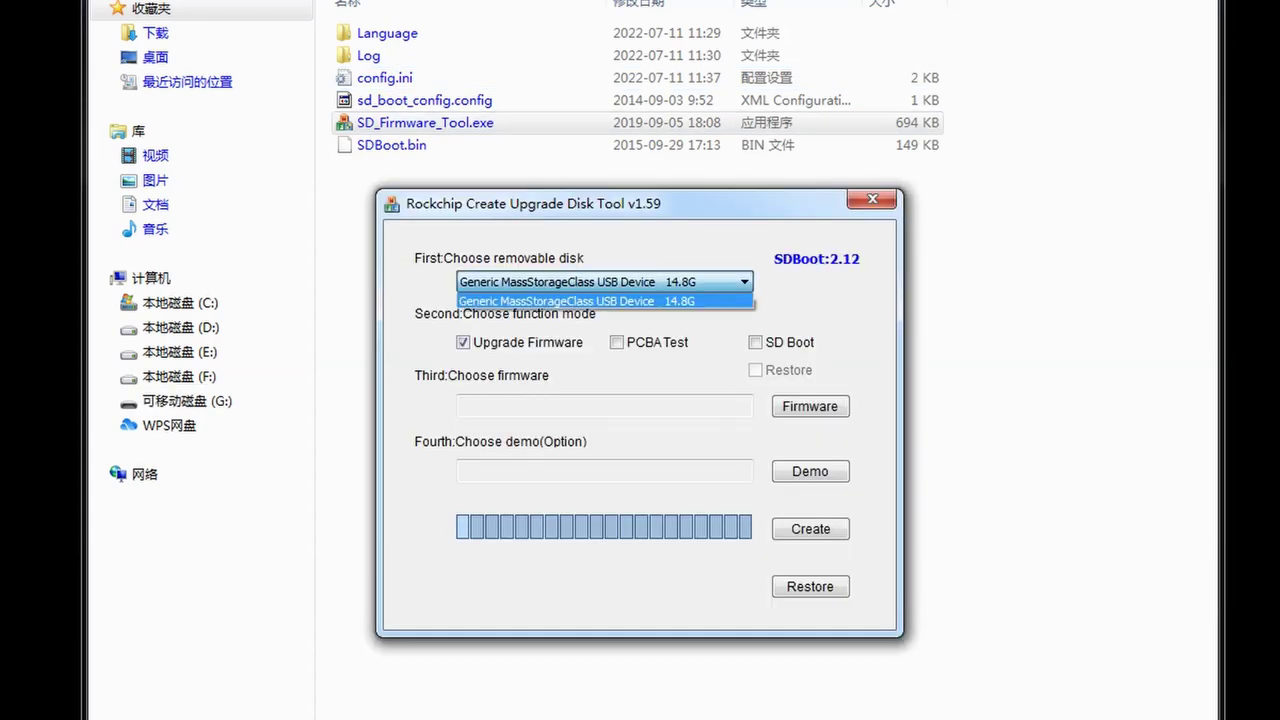
left_click(604, 301)
left_click(756, 342)
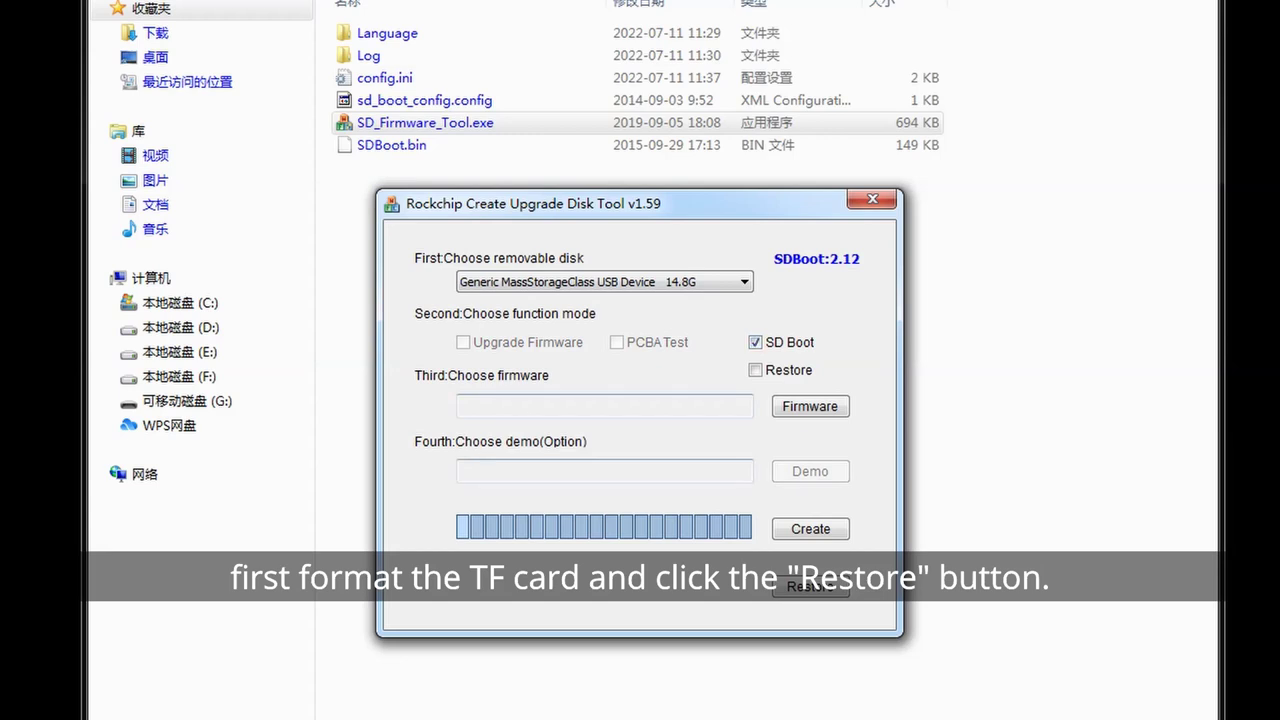
Step: Format the TF card with the Restore operation, accepting the loss of its data
left_click(810, 586)
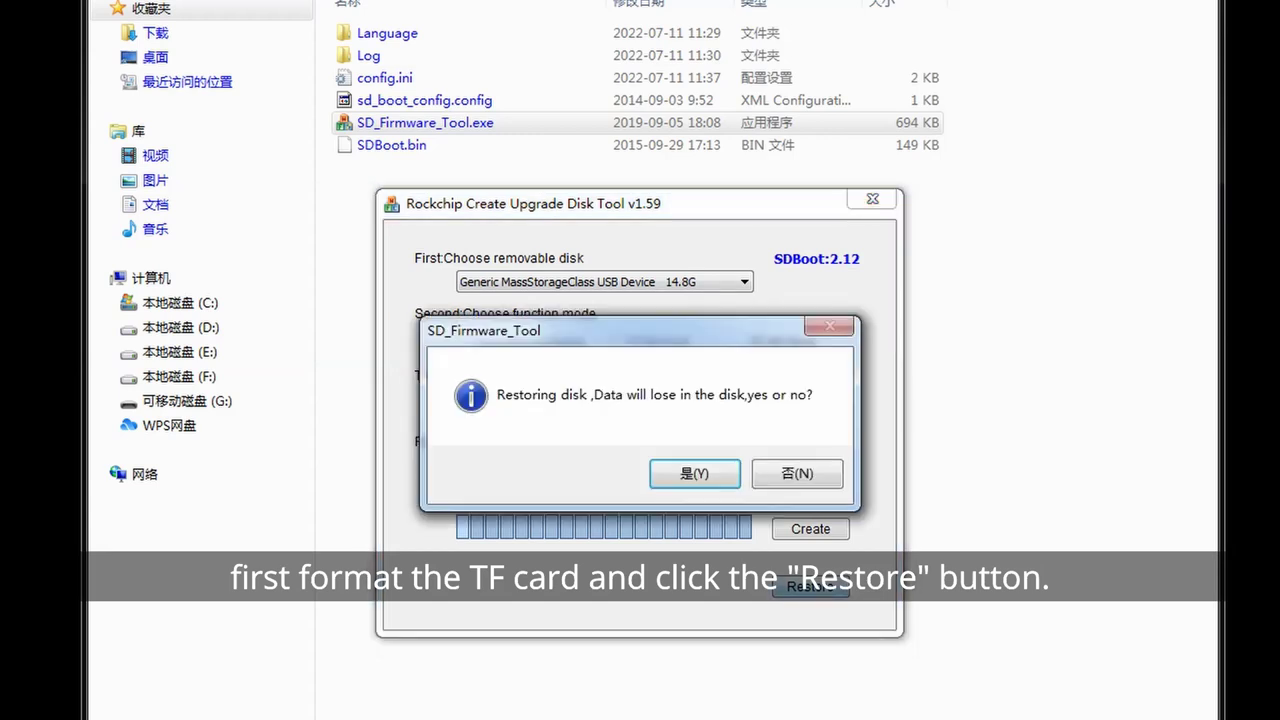
left_click(677, 471)
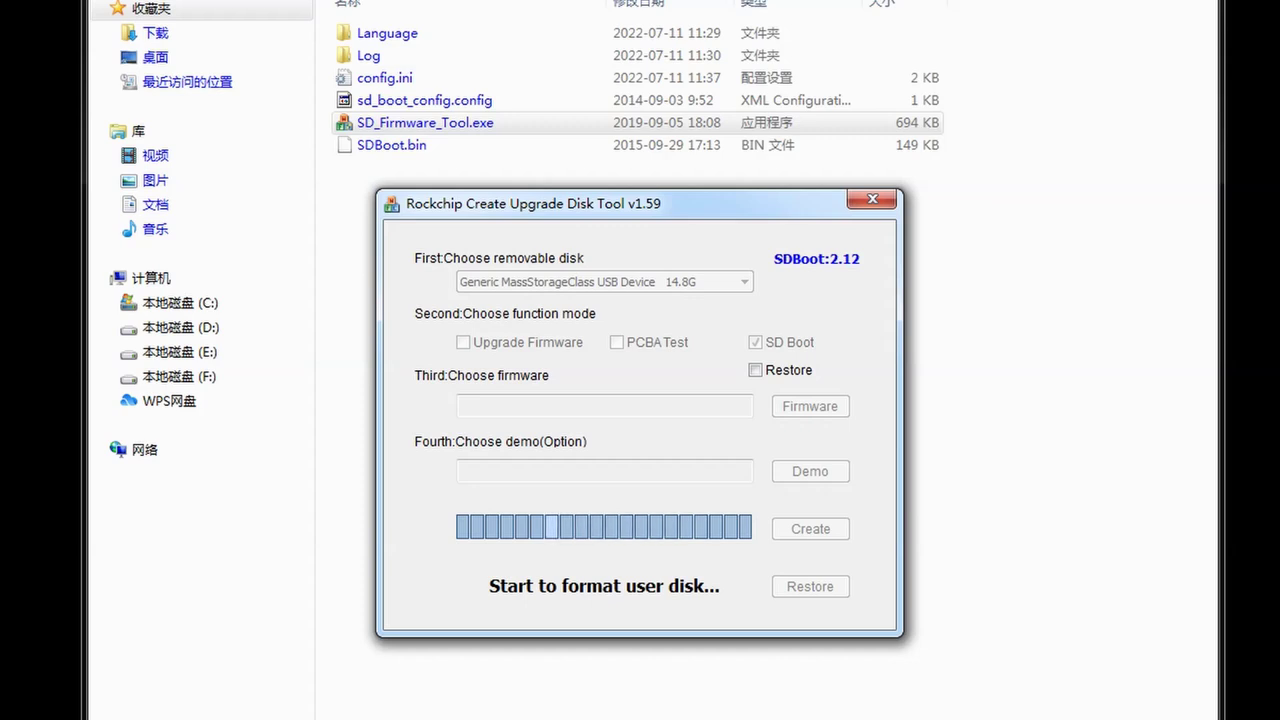
key("Return")
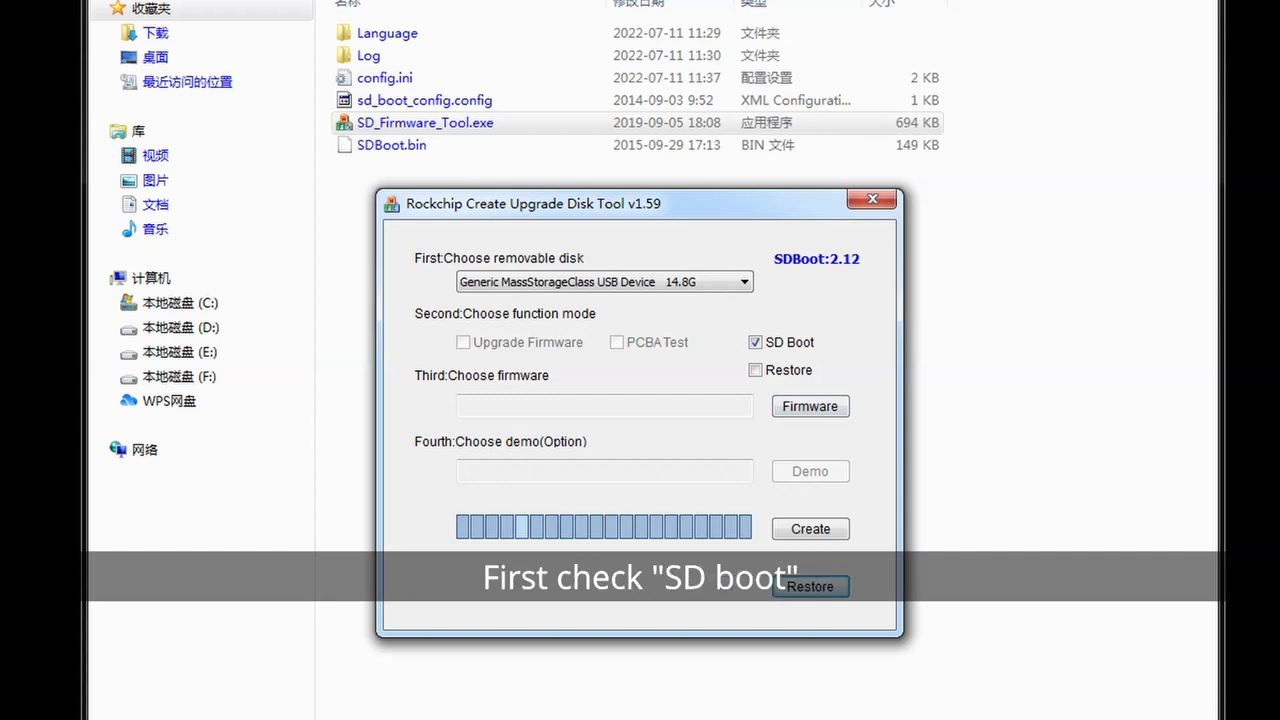
Step: Load the Android 8.1 LCD v1.0 IMG file from the Orangepi4-lts_SD_Android8.1_LCD_v1.0 folder as the firmware
left_click(810, 406)
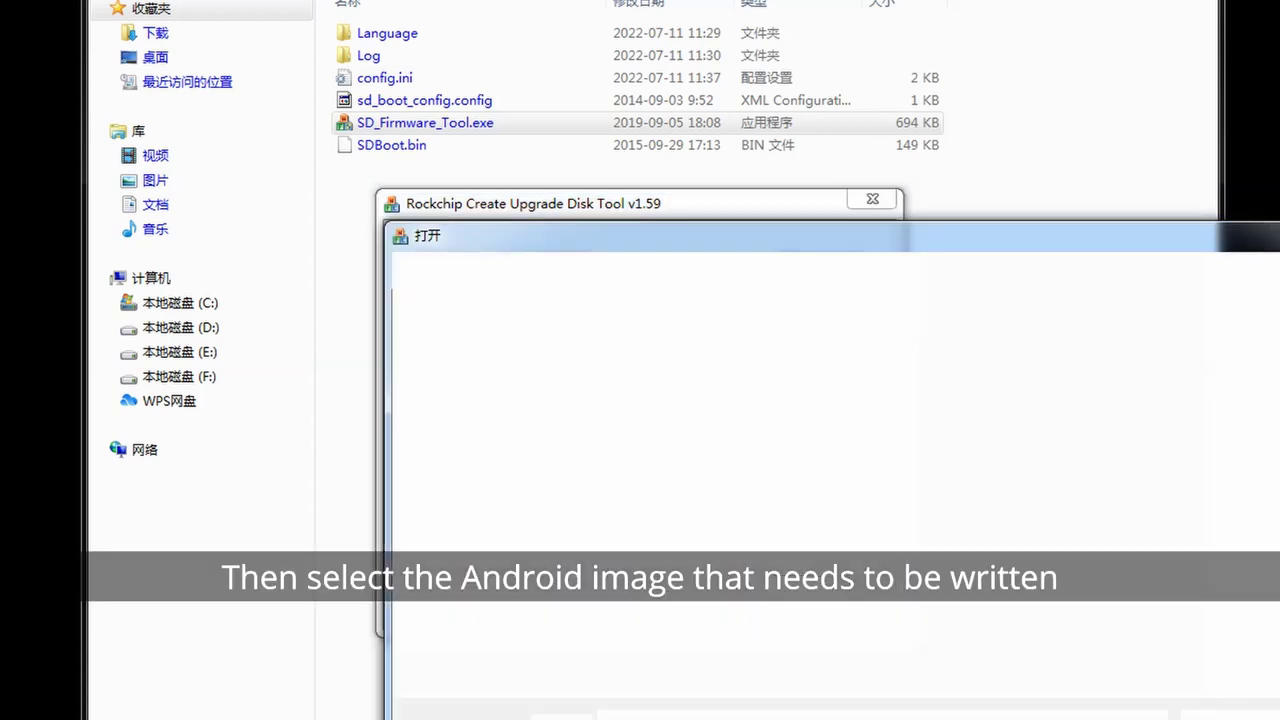
left_click(722, 370)
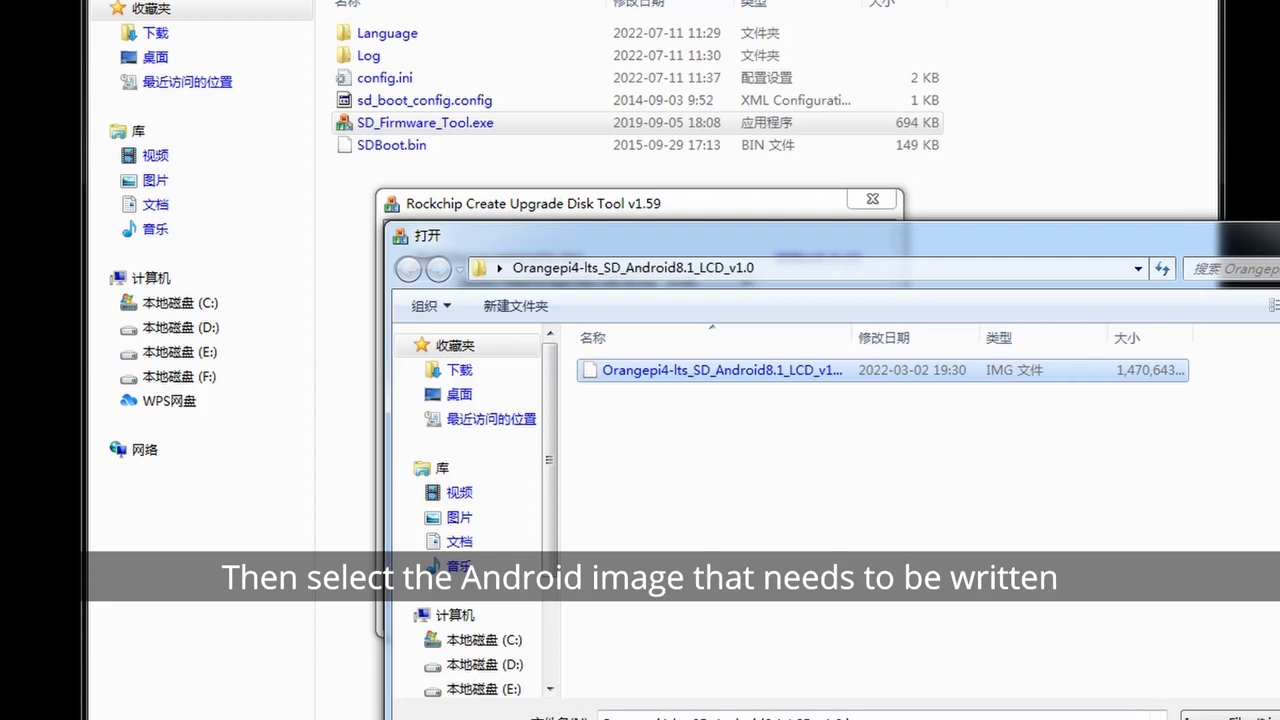
key("Return")
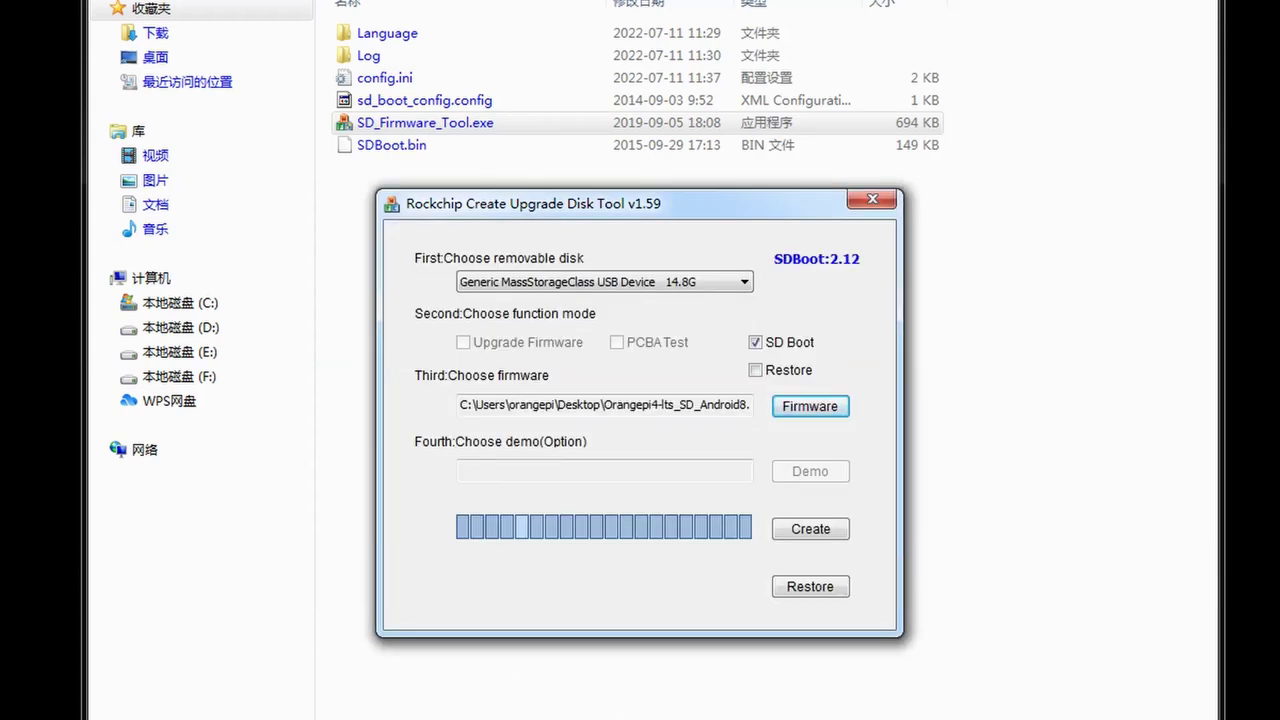
Step: Write the chosen firmware to the TF card with the Create operation, accepting the data loss, and exit the tool once writing ends
left_click(810, 529)
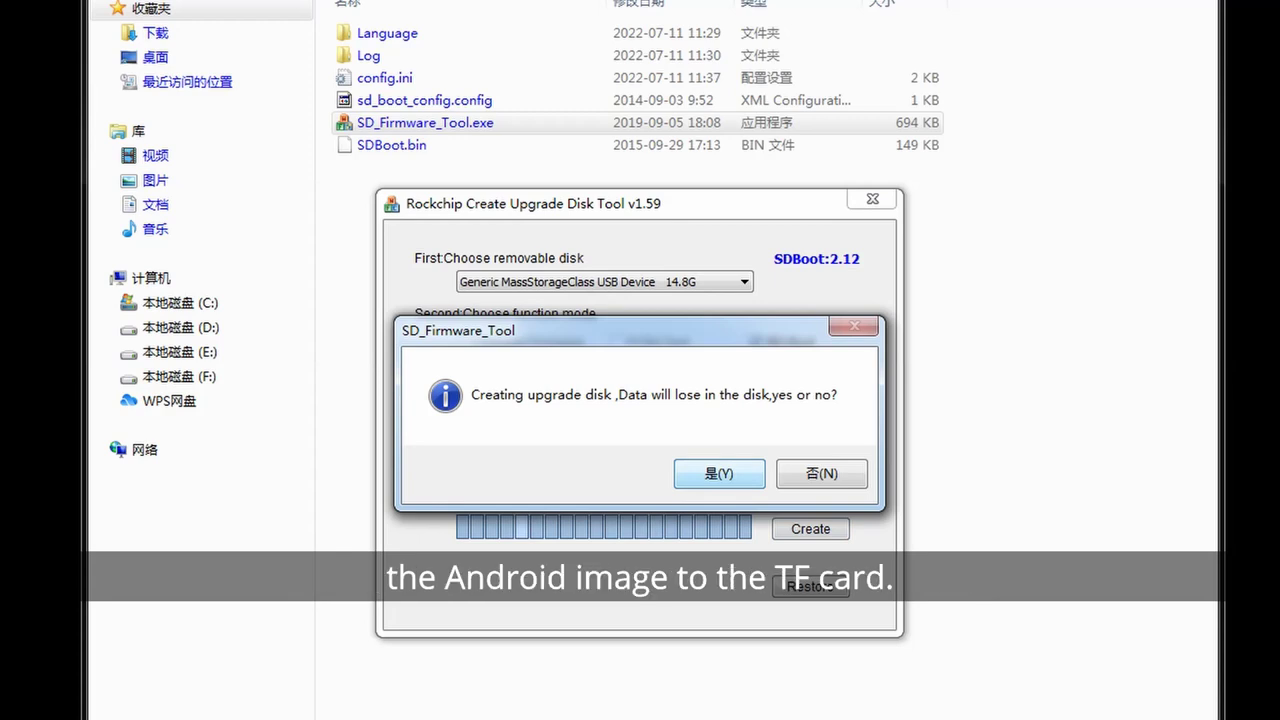
key("Return")
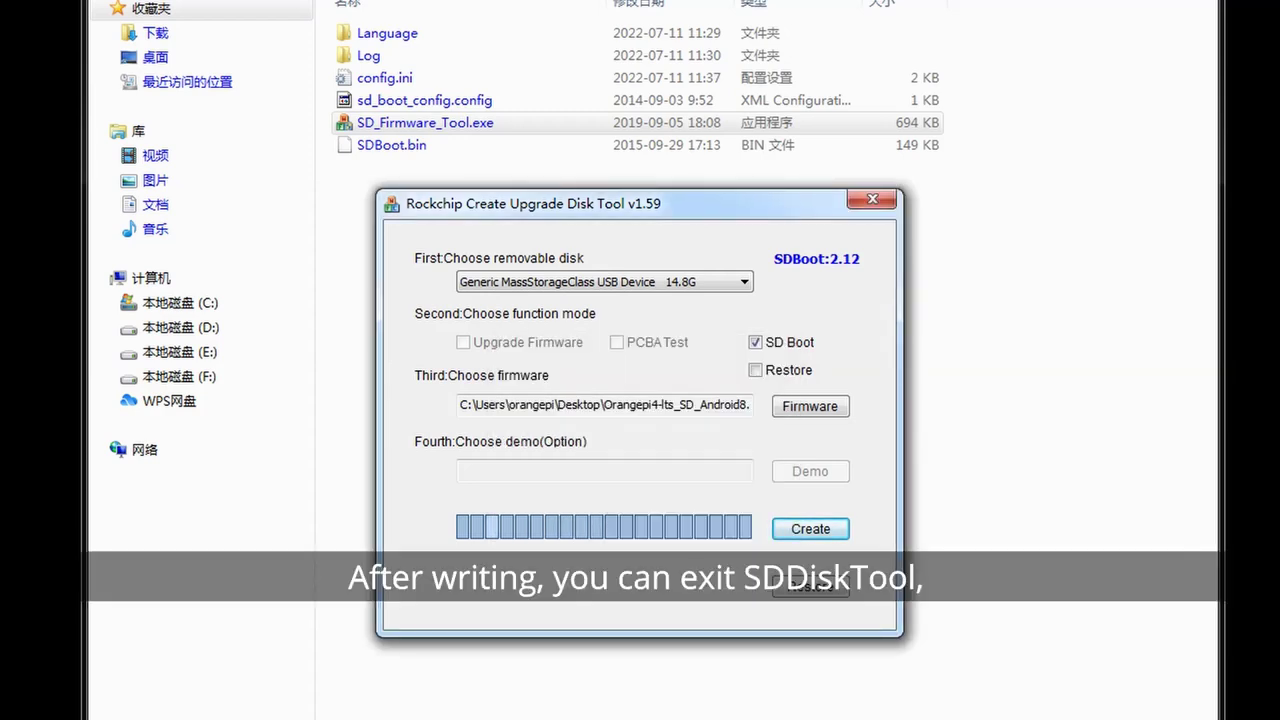
left_click(872, 199)
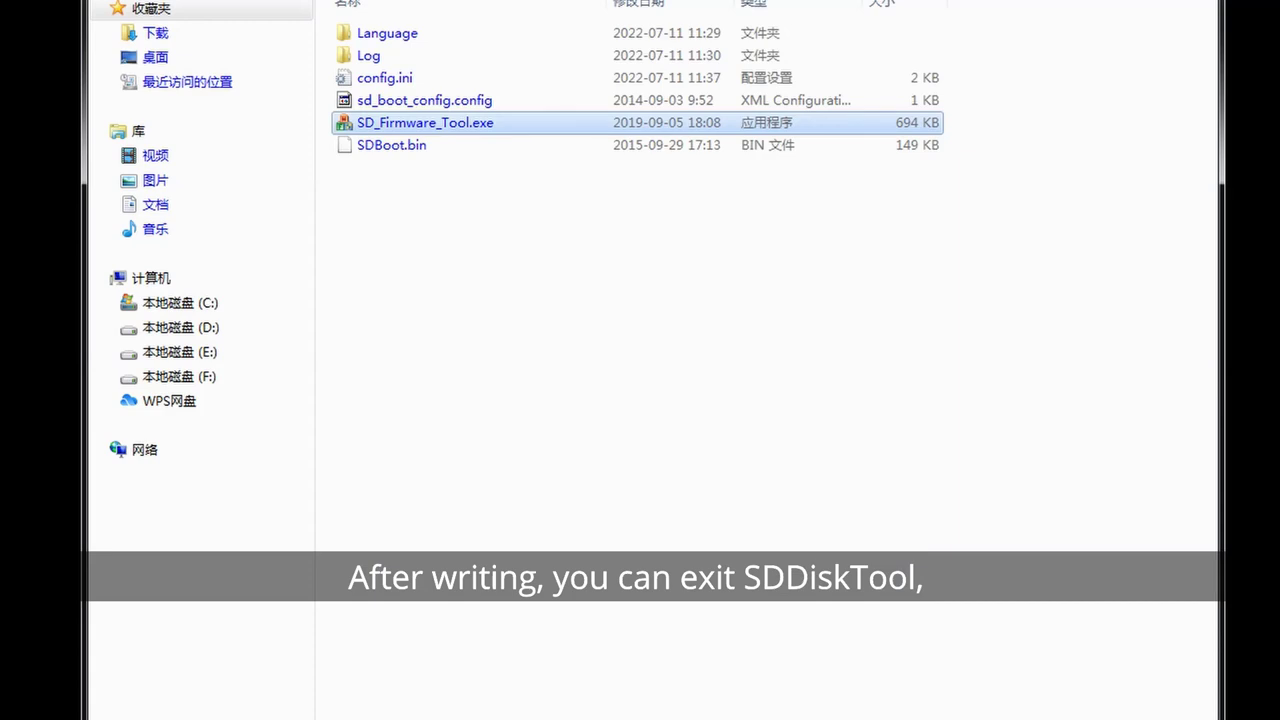